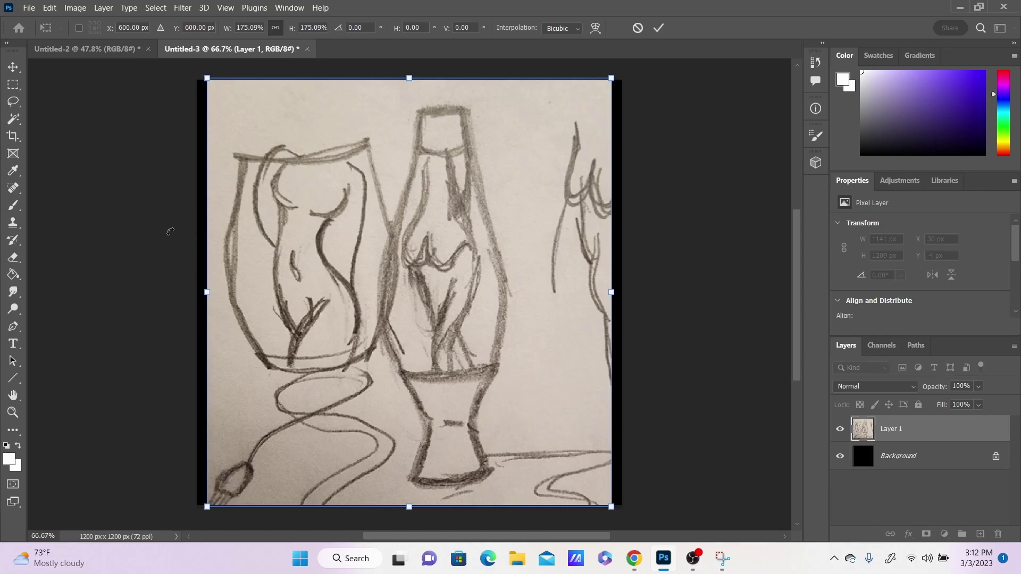
- Add a new layer above the pencil sketch and set the brush colour to bright lime green
left_click(979, 533)
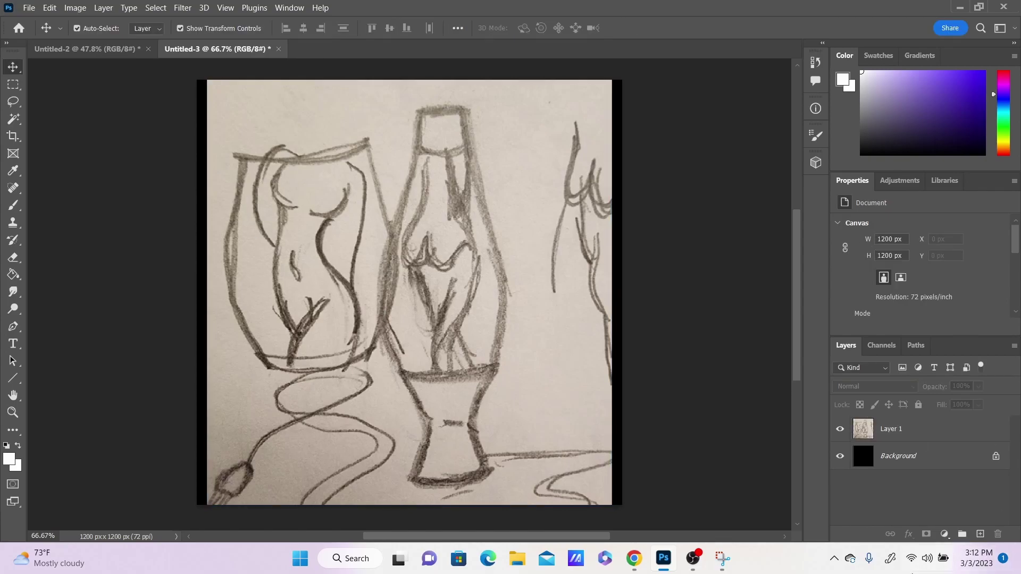
key("b")
key("z")
mouse_move(385, 226)
left_mouse_down()
mouse_move(487, 265)
mouse_move(388, 266)
left_mouse_up()
scroll(373, 202, "down", 1)
key("b")
left_click_drag(350, 200, 369, 243)
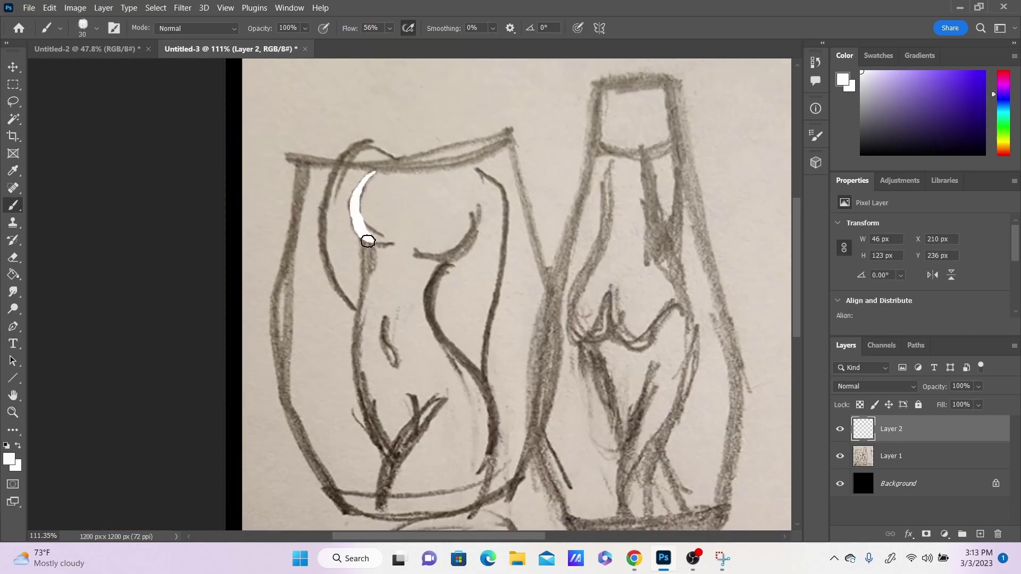
key("ctrl+z")
left_click(1005, 129)
mouse_move(952, 90)
left_mouse_down()
mouse_move(924, 70)
mouse_move(949, 71)
left_mouse_up()
left_click(1005, 134)
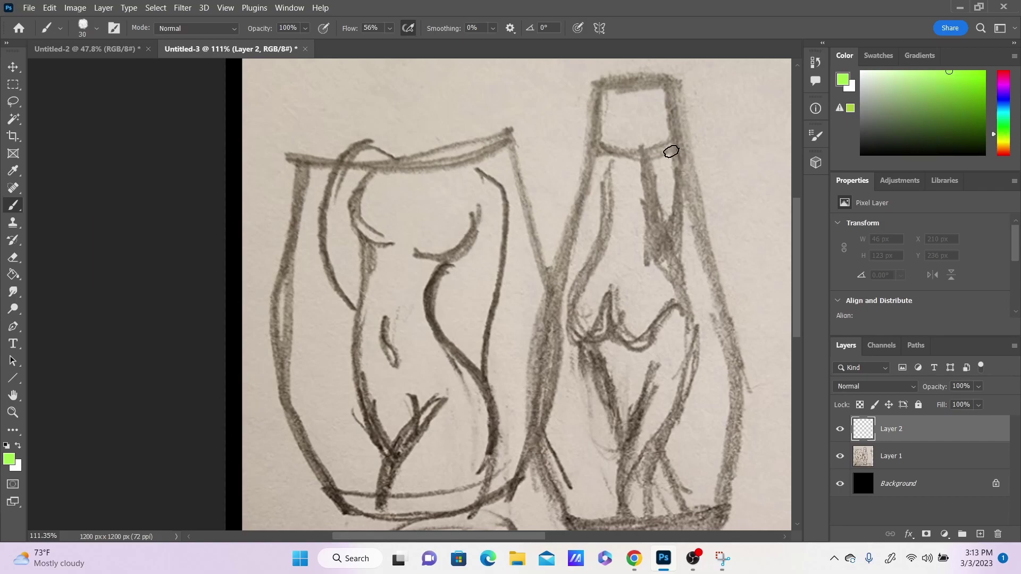
- Trace the torso's bust, waist, navel, hip, thigh and arm lines from the left-hand sketch with lime green brush strokes
mouse_move(375, 169)
left_mouse_down()
mouse_move(362, 234)
mouse_move(394, 244)
left_mouse_up()
mouse_move(414, 253)
left_mouse_down()
mouse_move(462, 256)
mouse_move(484, 213)
left_mouse_up()
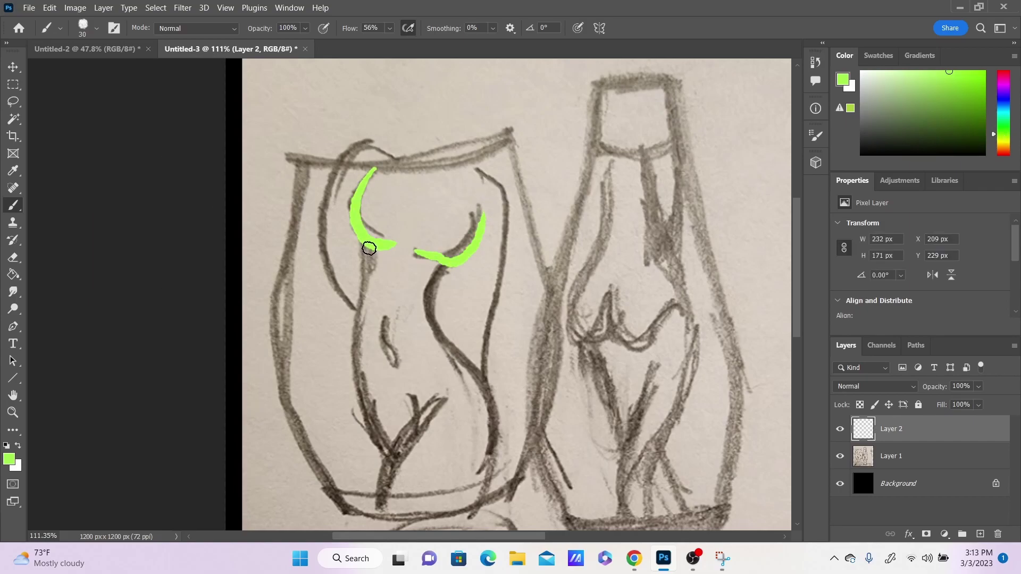
mouse_move(371, 249)
left_mouse_down()
mouse_move(372, 423)
mouse_move(404, 428)
left_mouse_up()
left_click_drag(386, 319, 396, 367)
mouse_move(436, 291)
left_mouse_down()
mouse_move(426, 321)
mouse_move(457, 503)
left_mouse_up()
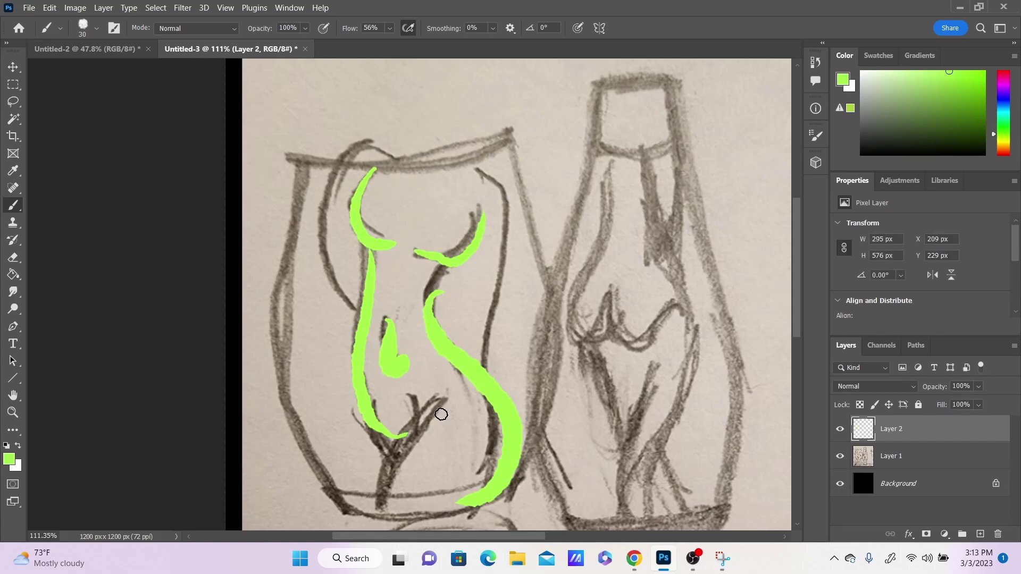
left_click_drag(445, 408, 396, 513)
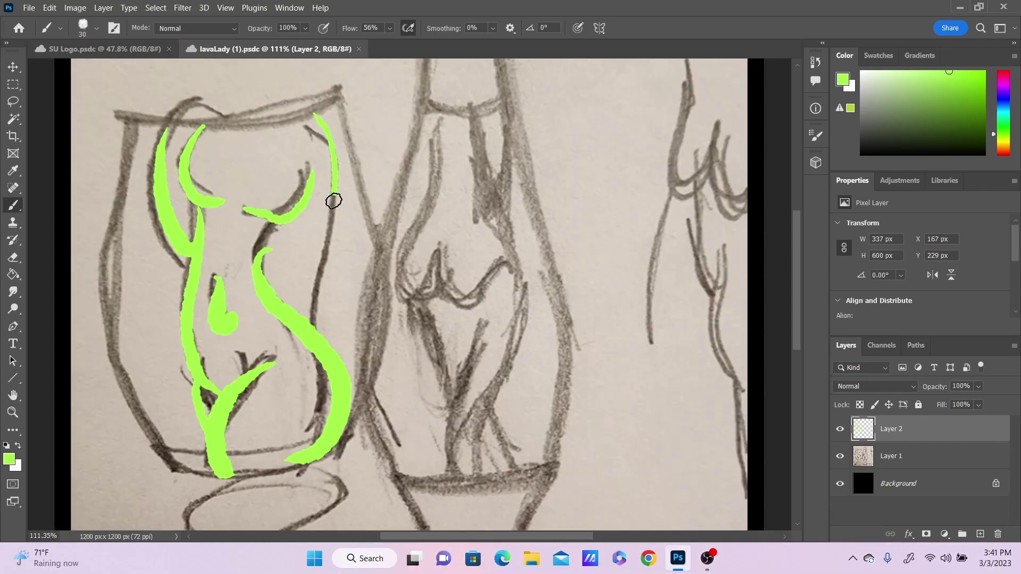
left_click_drag(333, 201, 303, 340)
- Erase the excess tail at the lower end of the thick hip stroke using a size 69 eraser
scroll(501, 474, "down", 2)
key("e")
scroll(204, 199, "up", 1)
left_click(96, 28)
left_click(103, 69)
left_click(505, 383)
left_click_drag(303, 431, 271, 478)
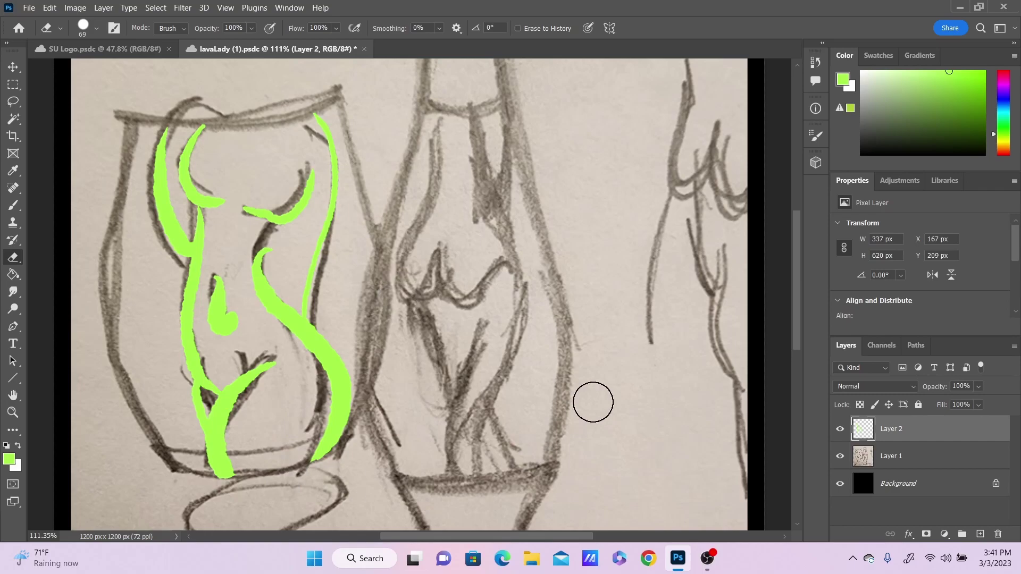
- Reset the foreground colour to black and try a brush stroke along the vessel's rim
scroll(580, 412, "up", 1)
key("d")
key("b")
left_click_drag(141, 137, 254, 133)
key("ctrl+z")
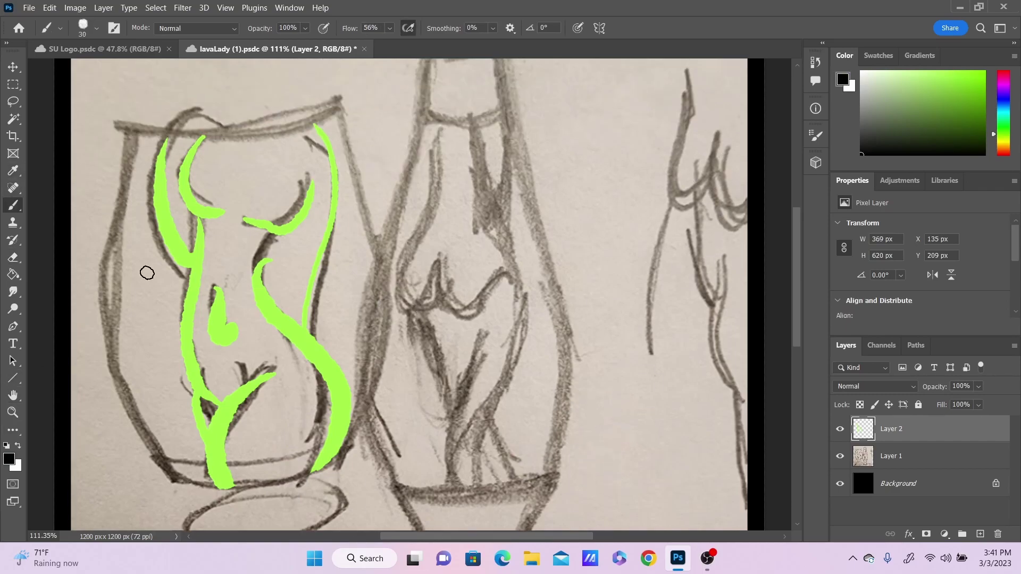
- Draw a nearly horizontal black guide line about 377 px long across the vessel's rim with the Line tool
right_click(13, 378)
left_click(53, 427)
left_click_drag(123, 125, 346, 121)
left_click_drag(234, 123, 235, 123)
left_click(111, 28)
left_click(110, 49)
left_click(117, 28)
left_click(109, 39)
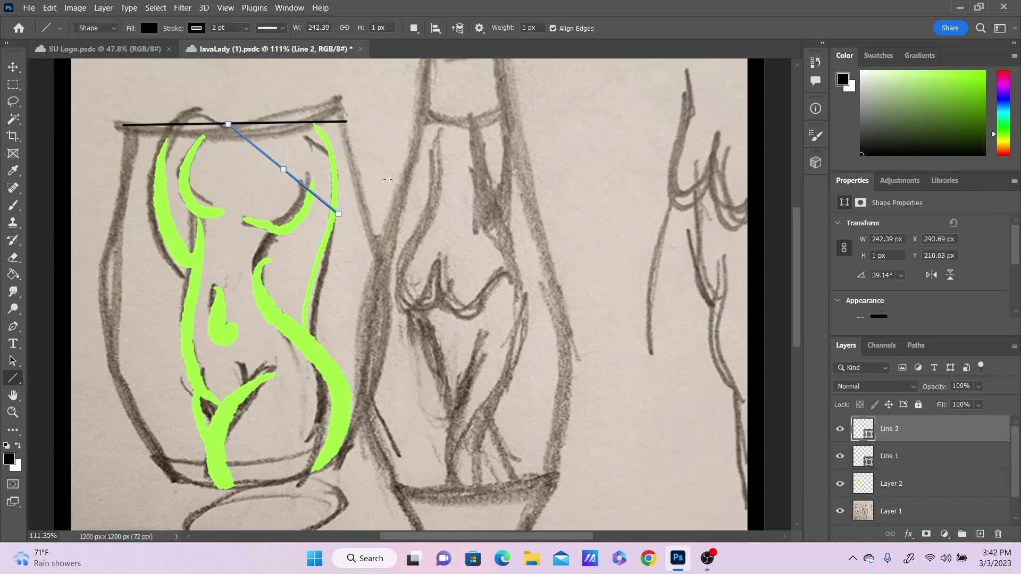
- Brush a shallow black curve along the vessel's rim on the layer with the green strokes
left_click(920, 456)
key("b")
key("ctrl+z")
mouse_move(138, 128)
left_mouse_down()
mouse_move(343, 120)
mouse_move(347, 98)
left_mouse_up()
key("ctrl+z")
key("ctrl+z")
mouse_move(155, 126)
left_mouse_down()
mouse_move(319, 102)
mouse_move(233, 138)
mouse_move(330, 117)
left_mouse_up()
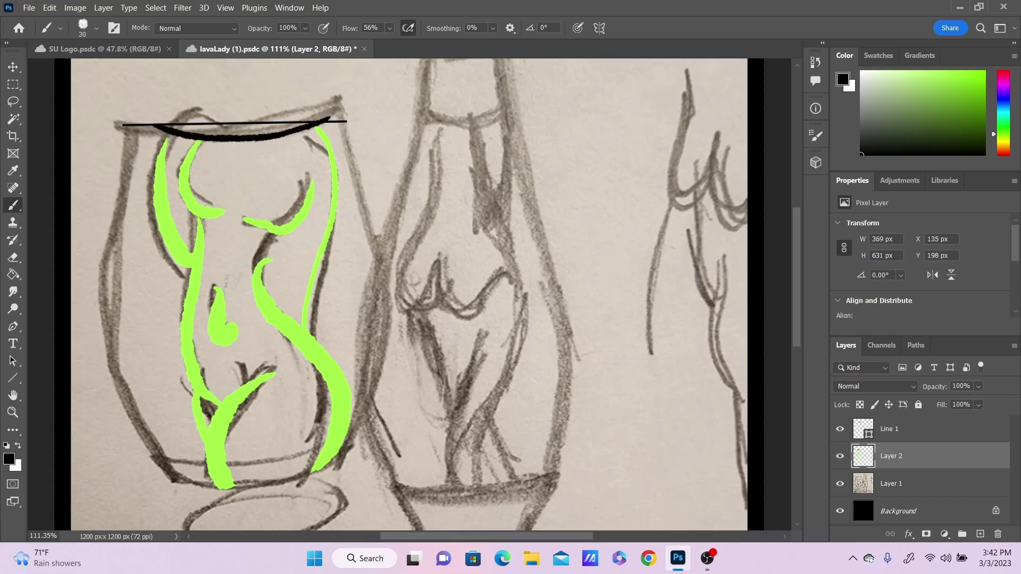
- Delete the straight guide line's layer
scroll(308, 192, "down", 2)
scroll(308, 164, "up", 1)
left_click(920, 431)
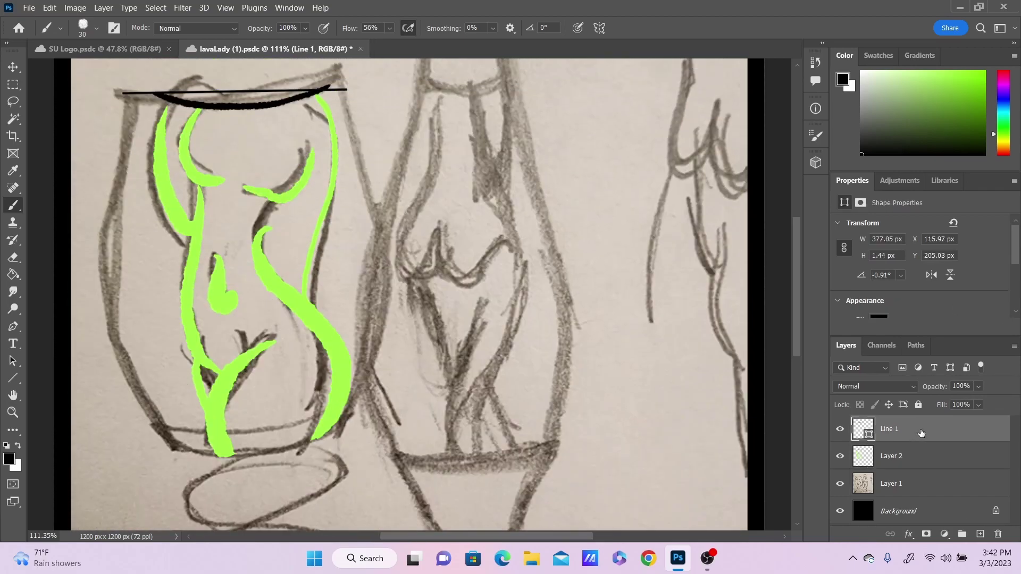
key("Delete")
key("v")
key("b")
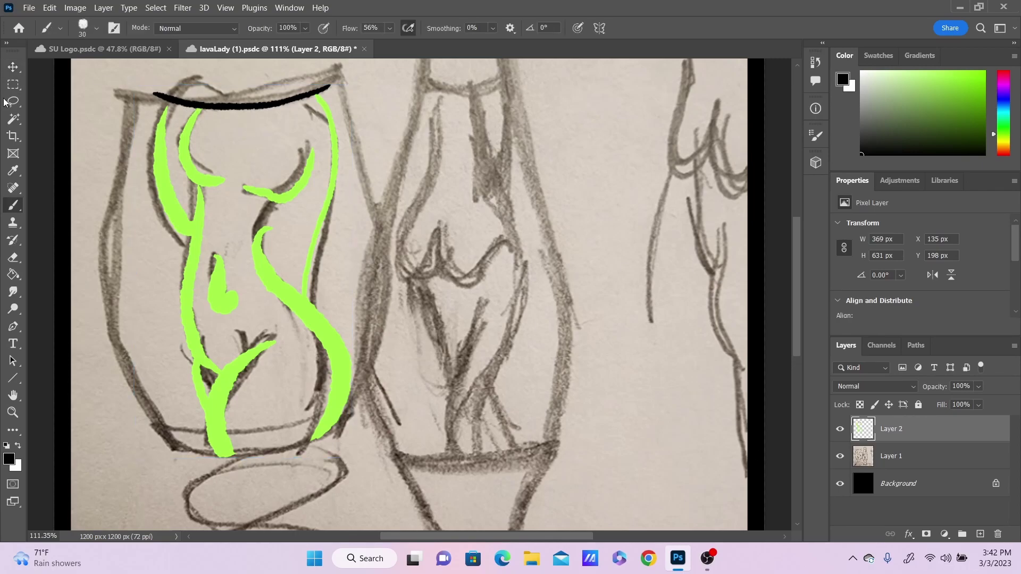
- Copy the black rim curve to a new layer and move the copy about 586 px down as the vessel's bottom edge
left_click(12, 118)
left_click(268, 103)
key("ctrl+j")
left_click(11, 70)
left_click_drag(284, 108, 286, 463)
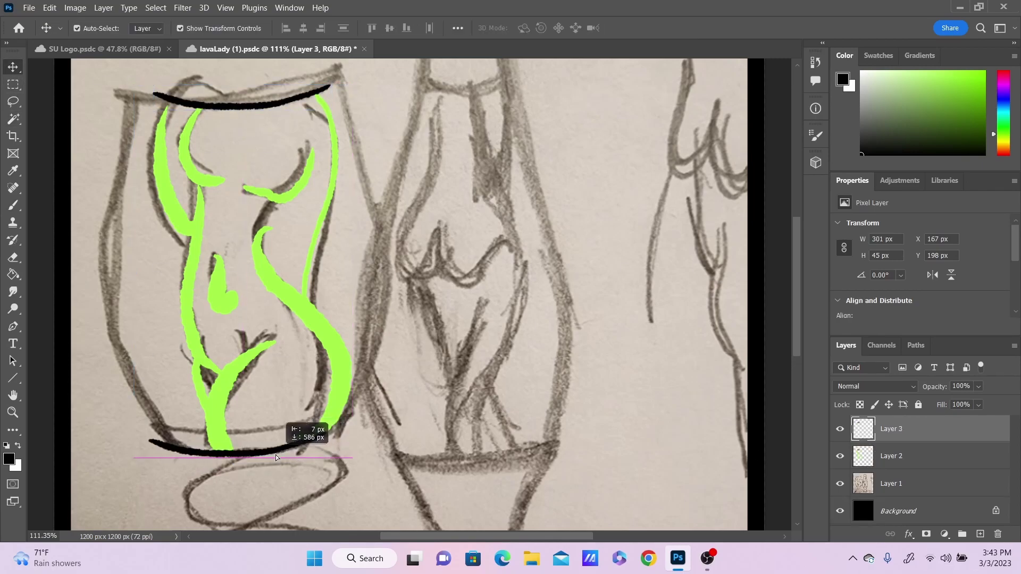
left_click(414, 426)
- Brush a bulging black line down the vessel's right side, joining the rim to the bottom curve
key("b")
mouse_move(330, 87)
left_mouse_down()
mouse_move(346, 228)
mouse_move(325, 439)
left_mouse_up()
key("ctrl+z")
left_click(887, 439)
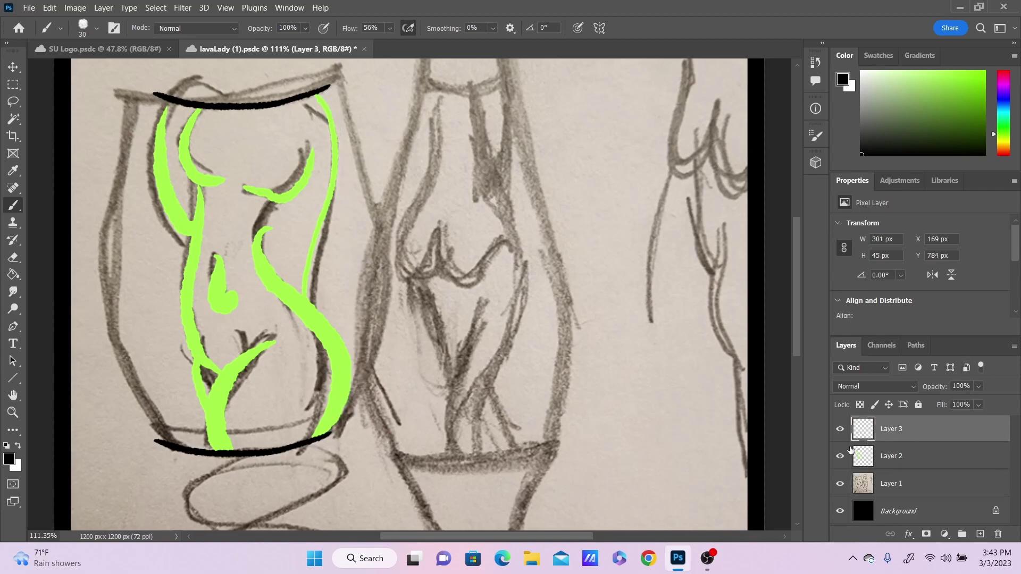
left_click_drag(330, 94, 352, 155)
left_click_drag(329, 86, 329, 433)
key("ctrl+z")
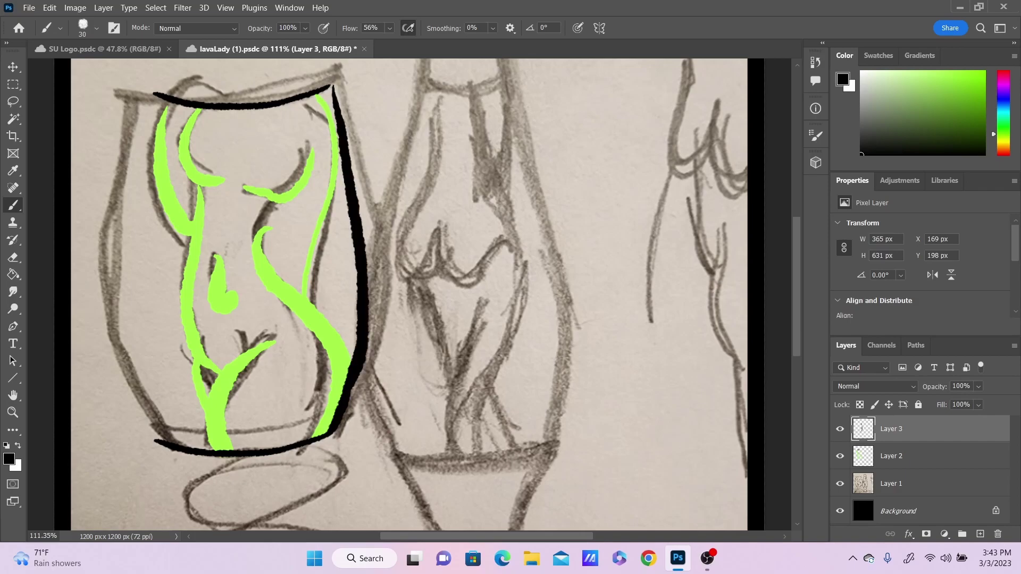
- Copy the side line with the bottom curve to a new layer, flip it horizontally and place it as the vessel's left side
left_click(16, 119)
left_click(349, 161)
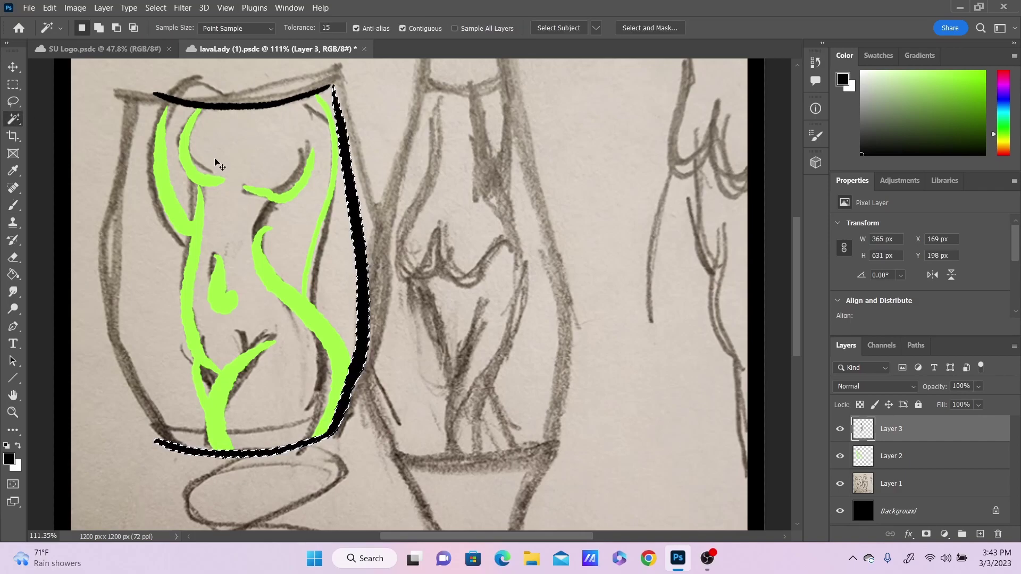
key("ctrl+j")
left_click(13, 67)
left_click(931, 275)
left_click_drag(304, 455, 259, 455)
key("b")
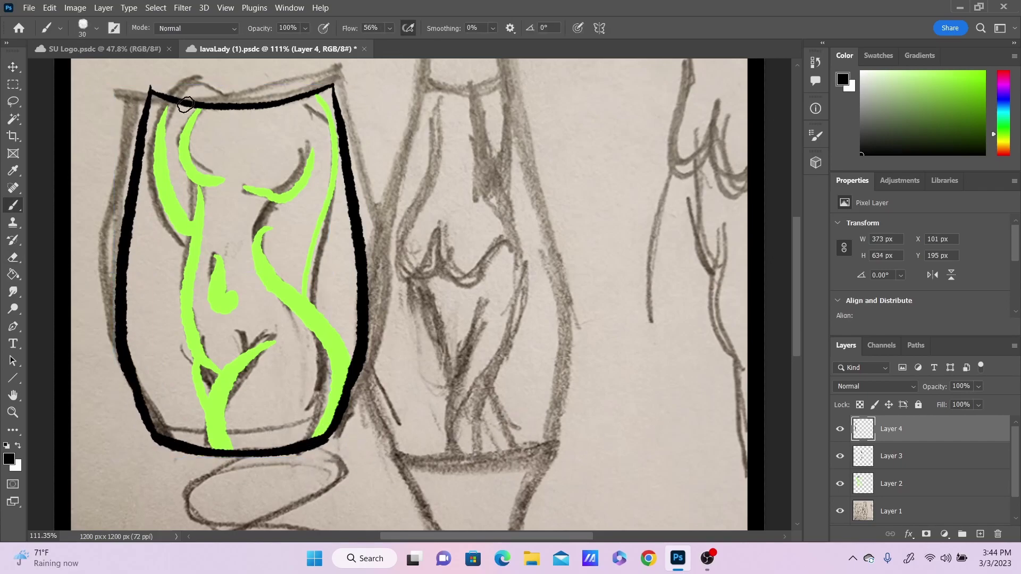
- Merge the three traced layers and recolour the vessel's black outline with a dark blue bucket fill
key("g")
left_click(1003, 104)
left_click(984, 110)
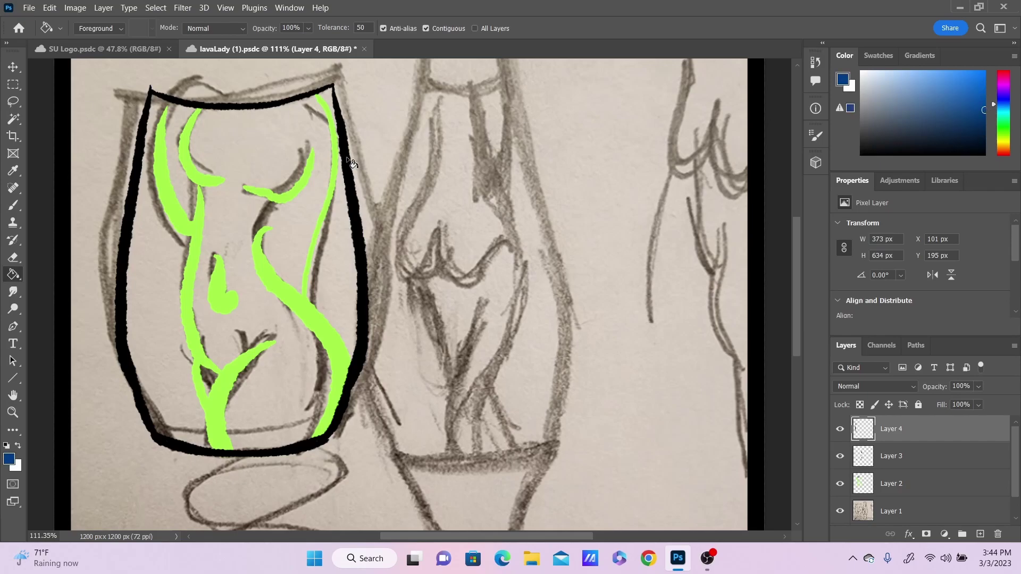
left_click(913, 483, "shift")
right_click(933, 458)
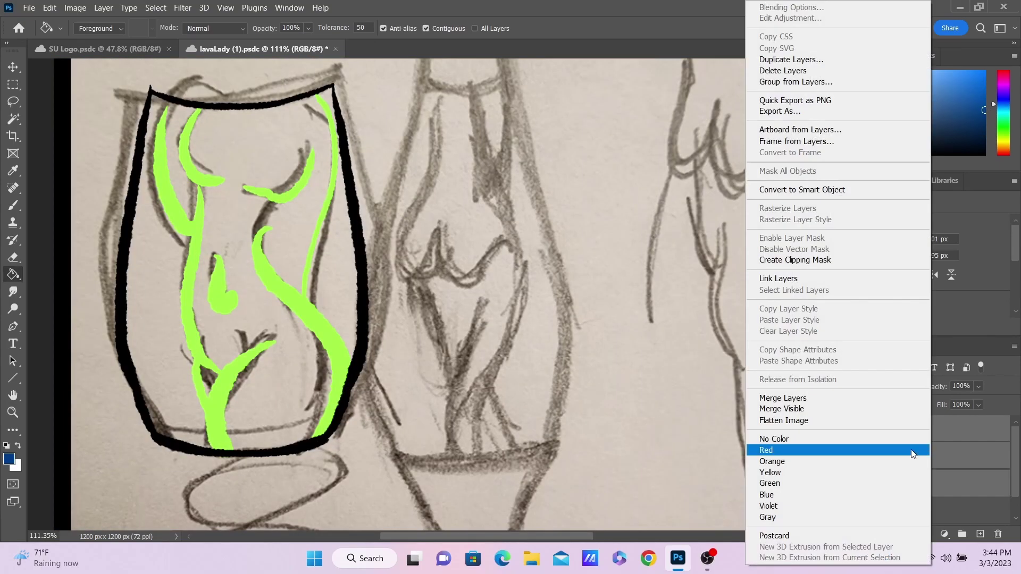
left_click(783, 398)
left_click(350, 175)
left_click(980, 82)
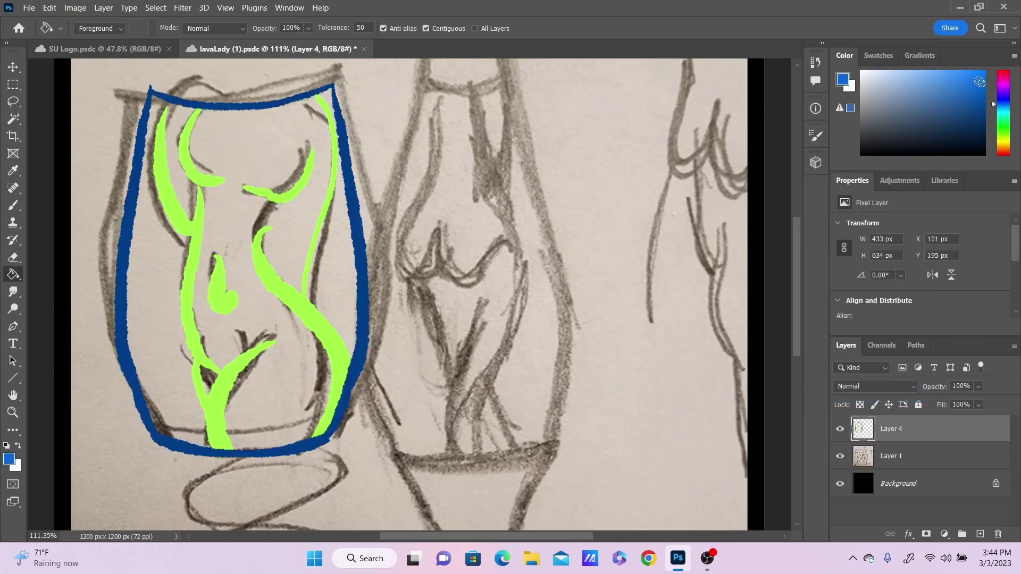
- Hide the sketch layer and move the traced drawing to the middle of the canvas, at about X 365 px, Y 243 px
left_click(840, 457)
left_click(840, 456)
scroll(408, 299, "down", 3)
scroll(414, 276, "up", 4)
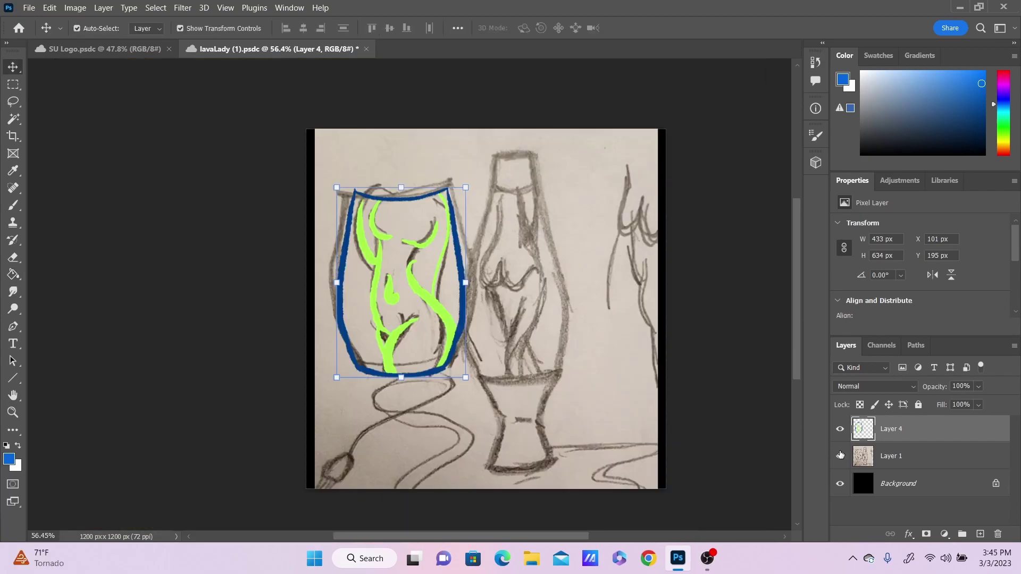
left_click(840, 458)
left_click_drag(390, 295, 466, 316)
- Brush a slanted white stroke about 48 by 147 px on a new layer as the left edge of the lamp cap
key("b")
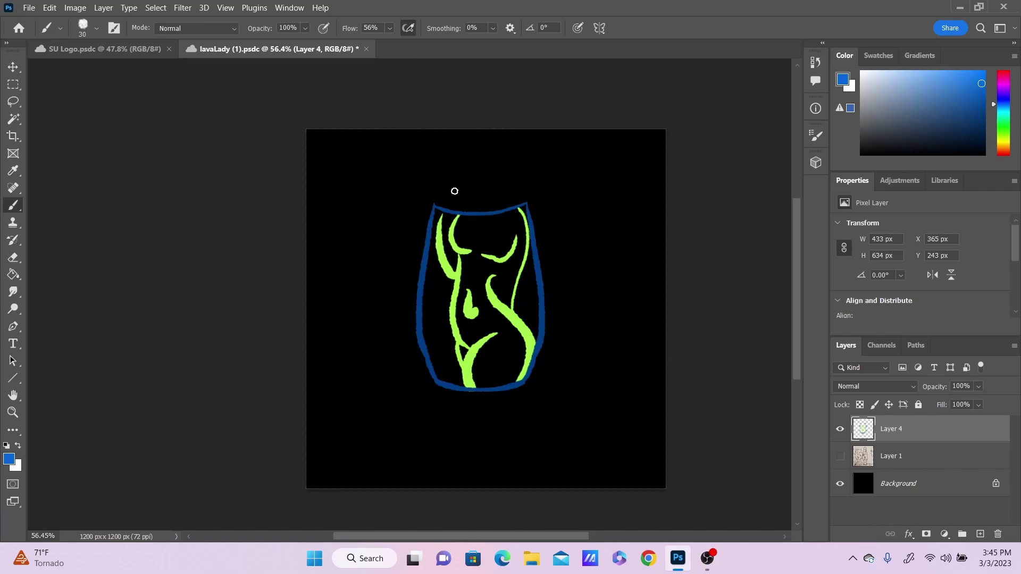
key("z")
mouse_move(478, 201)
left_mouse_down()
mouse_move(527, 203)
mouse_move(477, 204)
left_mouse_up()
mouse_move(605, 266)
left_mouse_down()
mouse_move(633, 267)
mouse_move(620, 269)
left_mouse_up()
key("b")
left_click_drag(981, 85, 984, 156)
left_click(861, 71)
left_click_drag(277, 277, 292, 191)
mouse_move(299, 171)
left_mouse_down()
mouse_move(277, 272)
mouse_move(302, 194)
left_mouse_up()
key("ctrl+z")
key("ctrl+z")
key("ctrl+shift+alt+n")
- Duplicate the white cap edge, flip the copy horizontally and place it above the vessel's right corner
left_click(13, 67)
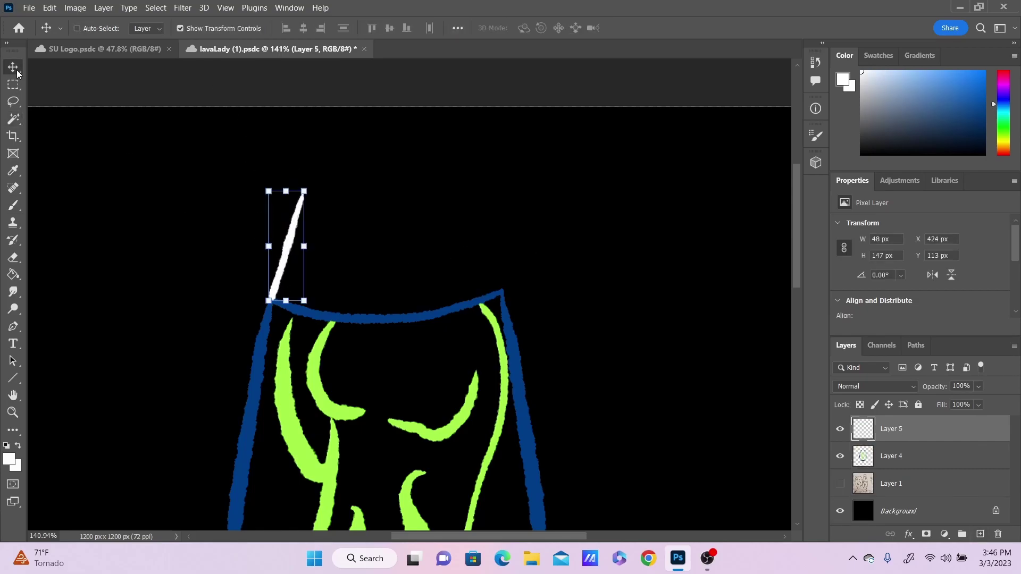
key("ctrl+c")
key("ctrl+v")
left_click(932, 275)
left_click_drag(418, 318, 481, 249)
key("ctrl+z")
left_click_drag(402, 296, 480, 223)
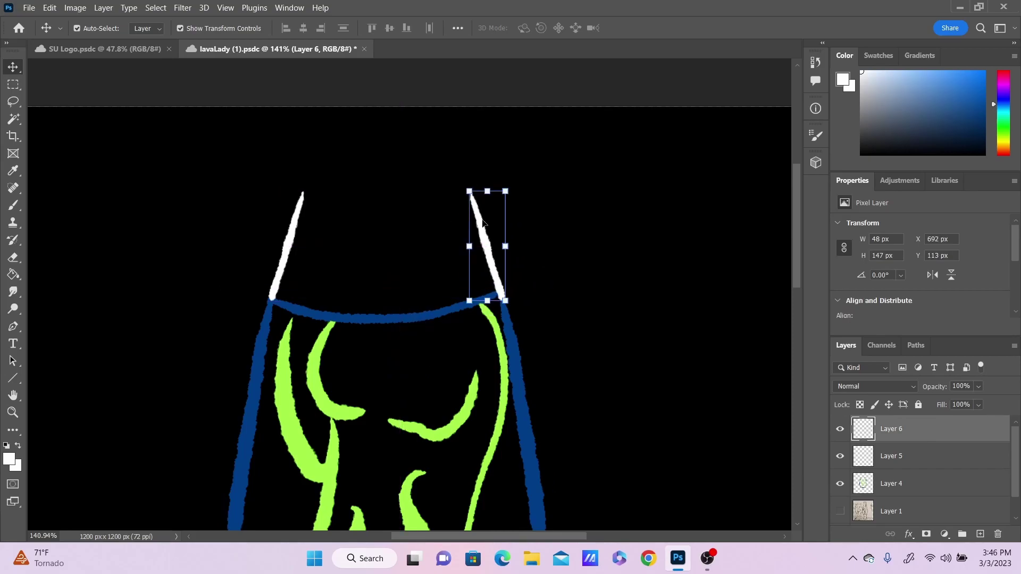
- Brush the cap's curved white top with a broken lower arc, and add small slanted glint strokes near its left edge
key("b")
left_click_drag(303, 196, 467, 202)
key("ctrl+z")
key("ctrl+z")
mouse_move(302, 194)
left_mouse_down()
mouse_move(412, 177)
mouse_move(466, 190)
left_mouse_up()
mouse_move(303, 197)
left_mouse_down()
mouse_move(351, 210)
mouse_move(388, 202)
left_mouse_up()
left_click_drag(471, 195, 438, 199)
scroll(583, 291, "down", 2)
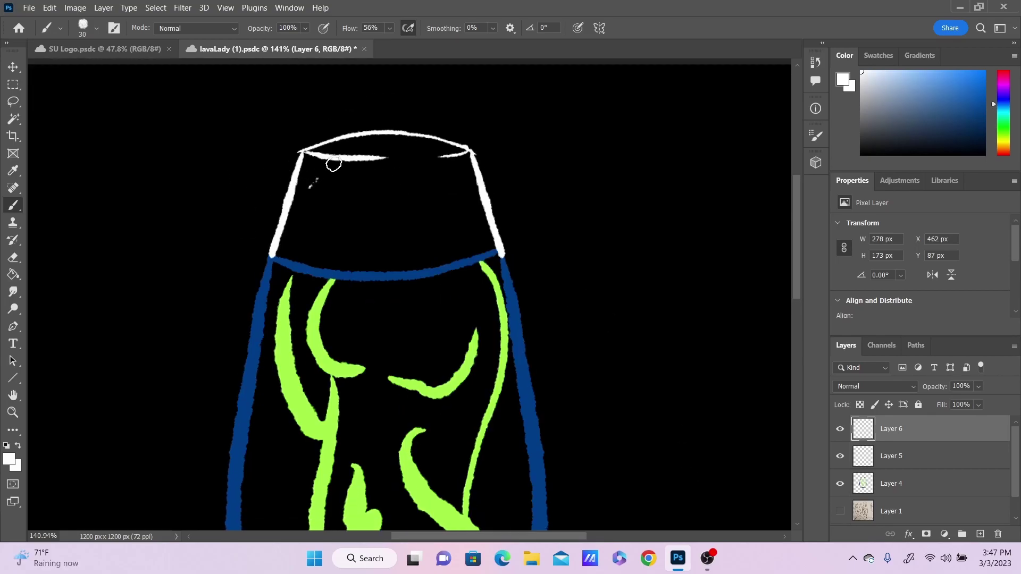
mouse_move(314, 184)
left_mouse_down()
mouse_move(287, 232)
mouse_move(306, 275)
left_mouse_up()
- Brush the left edge of the lamp base in white, slanting inward to the waist and back outward to the foot
scroll(549, 257, "down", 8)
mouse_move(290, 237)
left_mouse_down()
mouse_move(296, 299)
mouse_move(263, 369)
left_mouse_up()
key("ctrl+z")
left_click_drag(314, 292, 259, 382)
- Copy the base's left edge to a new layer, flip it horizontally and place it as the base's right edge
key("w")
left_click(301, 259)
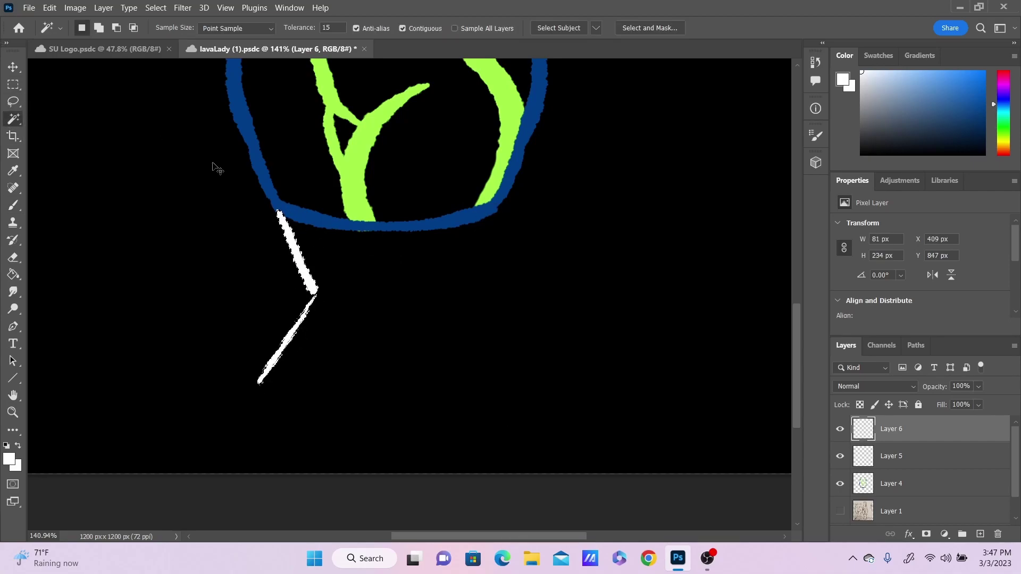
key("ctrl+j")
left_click(12, 67)
left_click_drag(298, 255, 472, 272)
left_click(932, 275)
key("b")
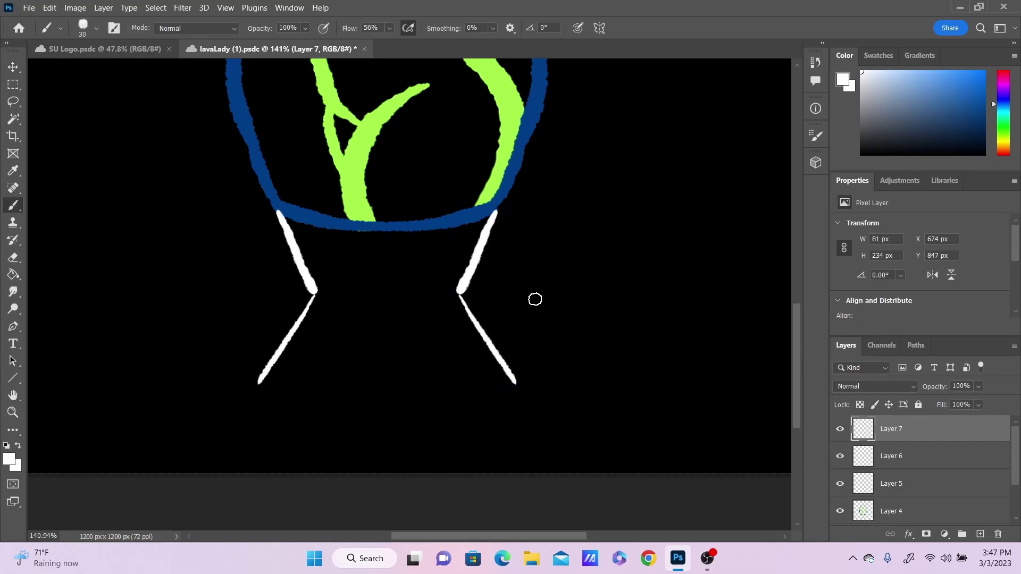
- Merge the three layers holding the white cap and base strokes
left_click(931, 490, "ctrl")
left_click(939, 460, "ctrl")
right_click(943, 457)
left_click(845, 399)
key("ctrl+z")
- Brush the base's curved bottom edge and a broken line across its waist in white
left_click_drag(261, 382, 497, 397)
mouse_move(493, 395)
left_mouse_down()
mouse_move(514, 382)
mouse_move(451, 405)
left_mouse_up()
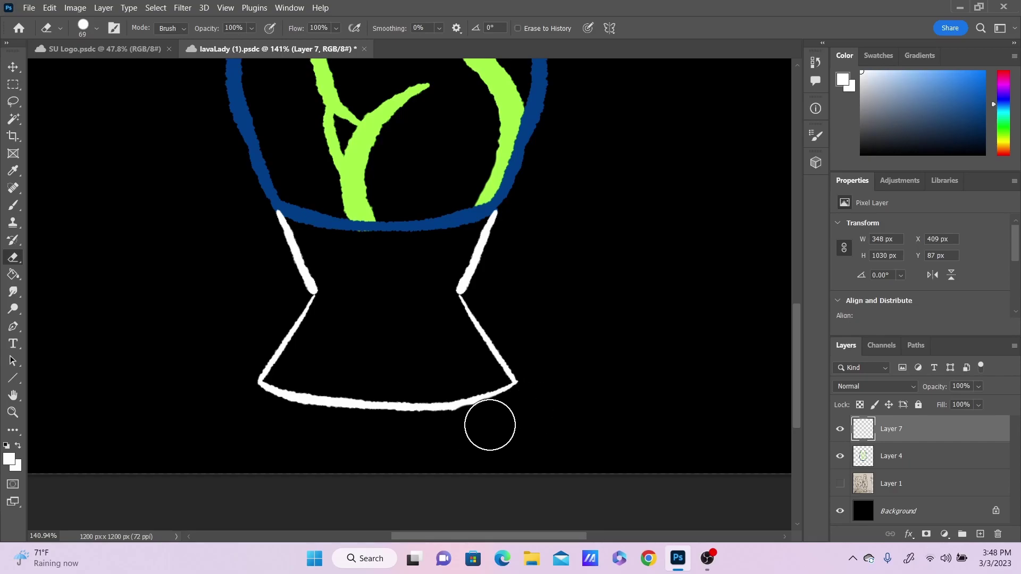
mouse_move(334, 296)
left_mouse_down()
mouse_move(379, 297)
mouse_move(359, 296)
left_mouse_up()
key("ctrl+z")
left_click_drag(442, 292, 447, 293)
- Add a new layer directly above the hidden sketch layer, beneath the line work
scroll(631, 328, "up", 3)
key("z")
mouse_move(631, 372)
left_mouse_down()
mouse_move(647, 380)
mouse_move(384, 447)
left_mouse_up()
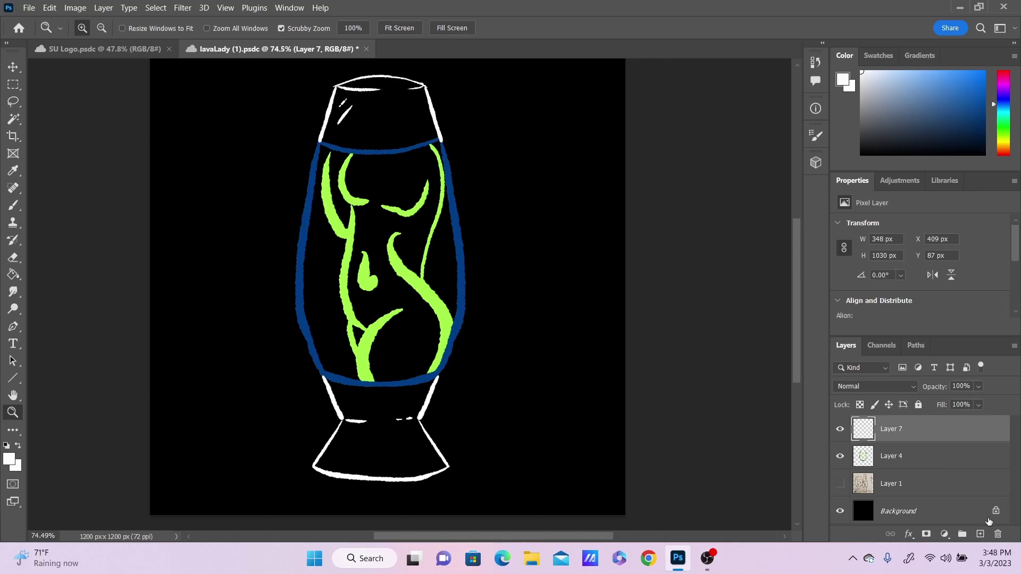
left_click(922, 487)
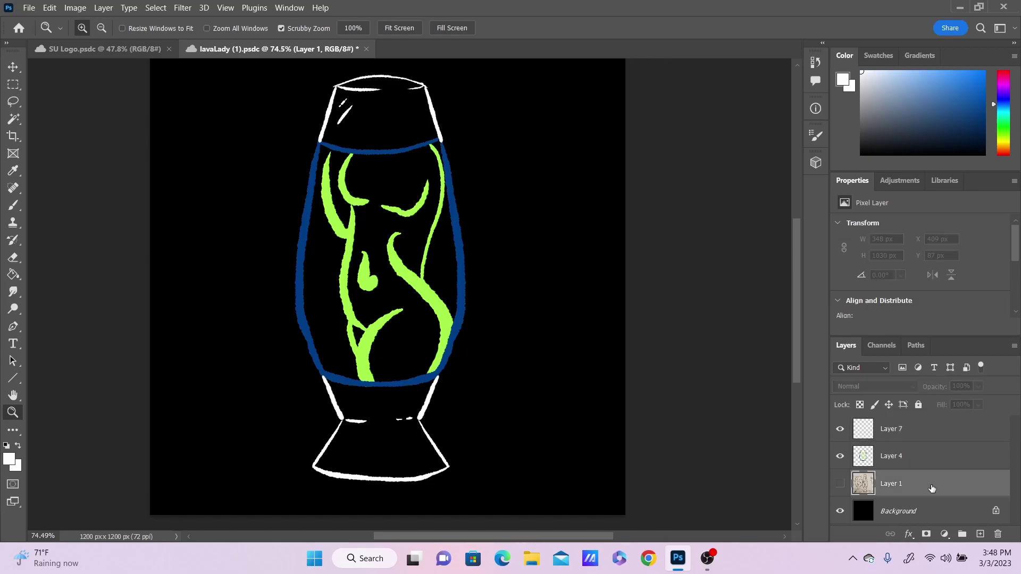
left_click(980, 533)
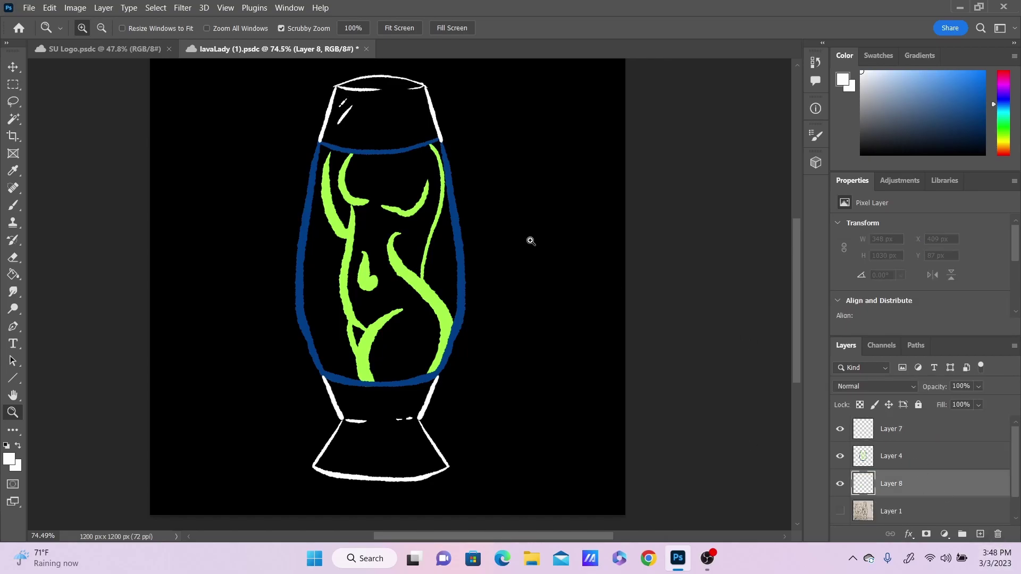
- Outline the figure's body in vivid green on the new layer and fill its interior with the same colour
key("i")
left_click(367, 276)
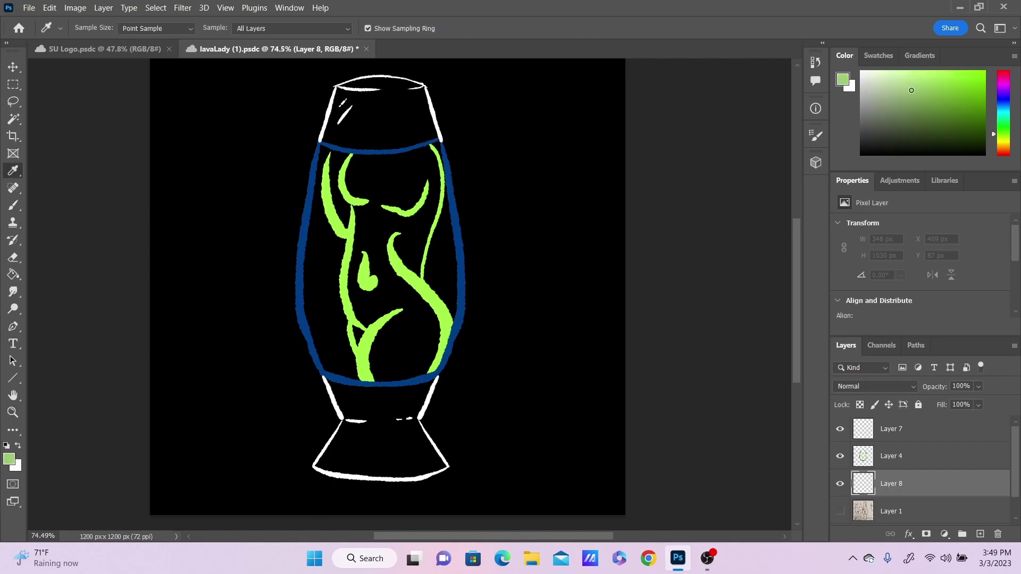
left_click_drag(929, 83, 973, 71)
key("b")
left_click_drag(385, 221, 422, 314)
key("ctrl+z")
mouse_move(339, 156)
left_mouse_down()
mouse_move(355, 292)
mouse_move(381, 372)
left_mouse_up()
left_click(96, 28)
mouse_move(360, 162)
left_mouse_down()
mouse_move(433, 154)
mouse_move(435, 200)
mouse_move(417, 259)
mouse_move(443, 327)
mouse_move(417, 380)
mouse_move(382, 382)
left_mouse_up()
key("g")
left_click(412, 330)
- Try lighter and darker greens on the body fill, settling on a medium green darker than the lime lines
left_click(915, 75)
left_click(392, 193)
left_click(970, 108)
left_click(415, 169)
left_click(972, 91)
left_click(389, 170)
- Recolour the figure's lime contour lines on Layer 4 a paler yellow-green with the Paint Bucket
left_click(839, 463)
key("i")
left_click(941, 78)
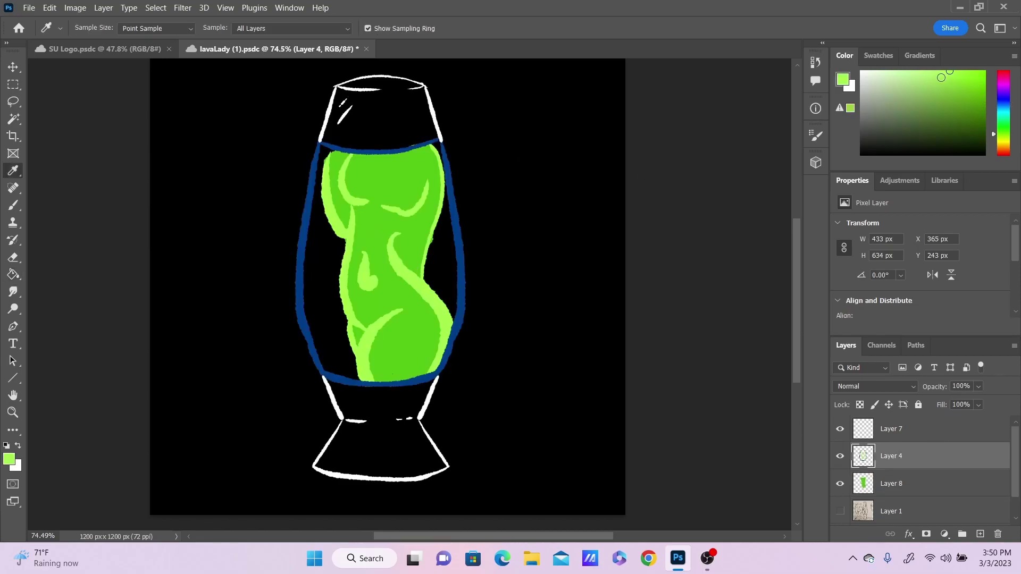
key("g")
left_click(351, 238)
left_click(404, 264)
left_click(374, 285)
left_click(411, 214)
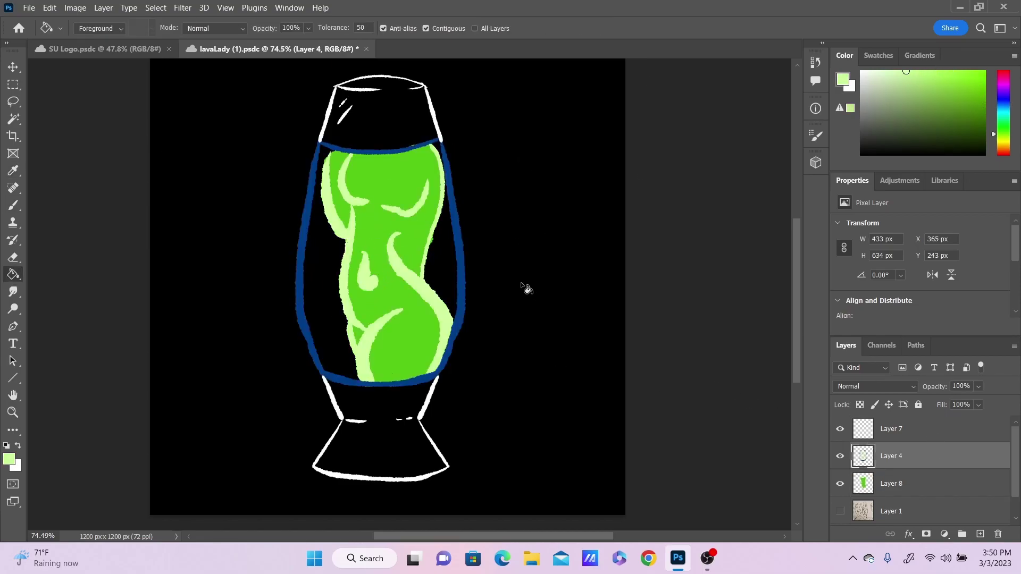
- Paint the space between the vessel's left outline and the figure light blue on Layer 8, erasing any spill outside the outline
scroll(524, 288, "up", 1)
key("b")
left_click(926, 489)
key("i")
left_click(298, 292)
key("b")
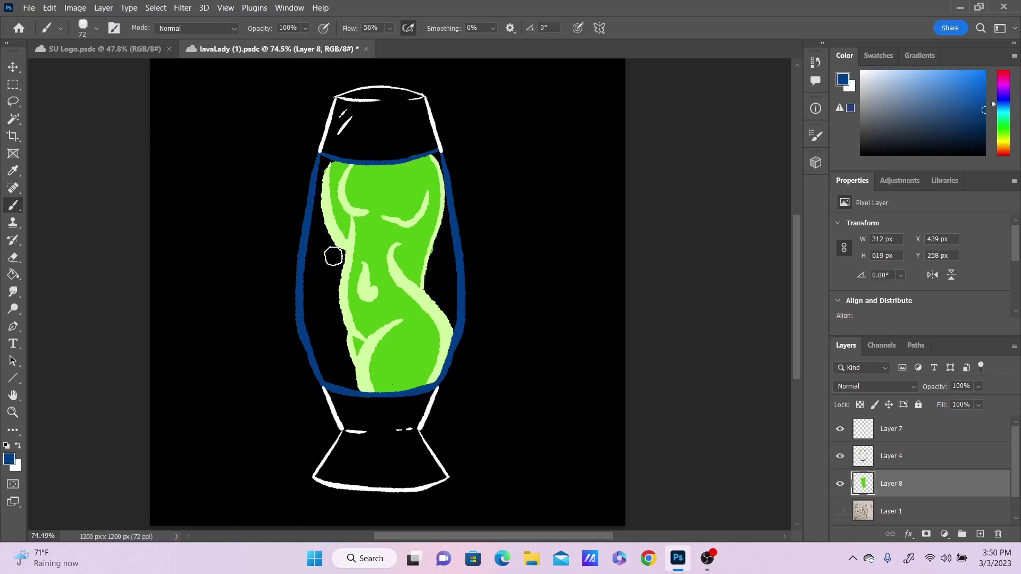
mouse_move(337, 153)
left_mouse_down()
mouse_move(319, 228)
mouse_move(340, 254)
left_mouse_up()
mouse_move(312, 213)
left_mouse_down()
mouse_move(305, 289)
mouse_move(314, 347)
mouse_move(352, 387)
left_mouse_up()
left_click_drag(317, 322, 332, 326)
key("e")
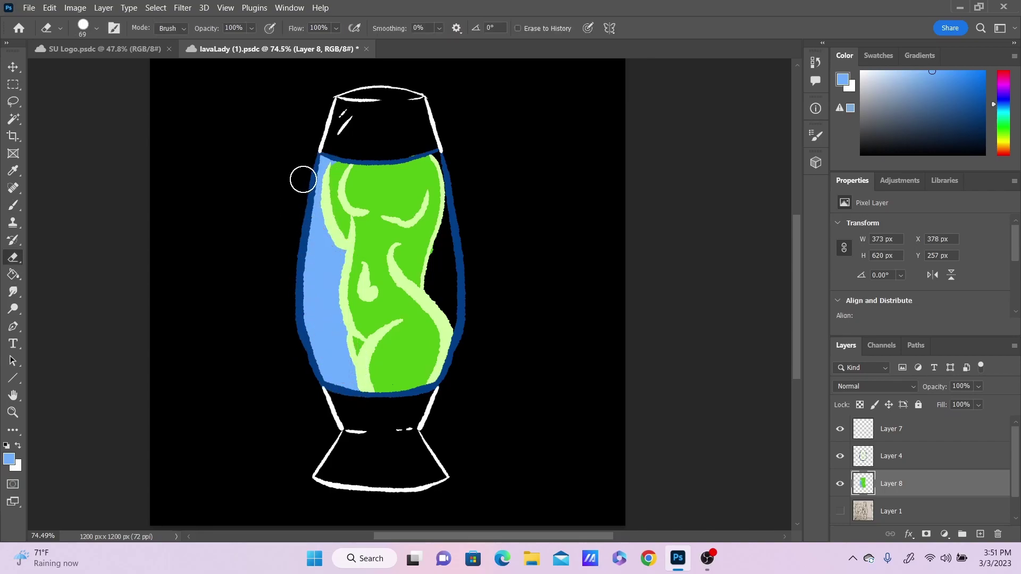
- Paint the gap between the figure and the vessel's right outline the same light blue, keeping the layer at 100% opacity
key("b")
mouse_move(451, 250)
left_mouse_down()
mouse_move(449, 312)
mouse_move(448, 206)
left_mouse_up()
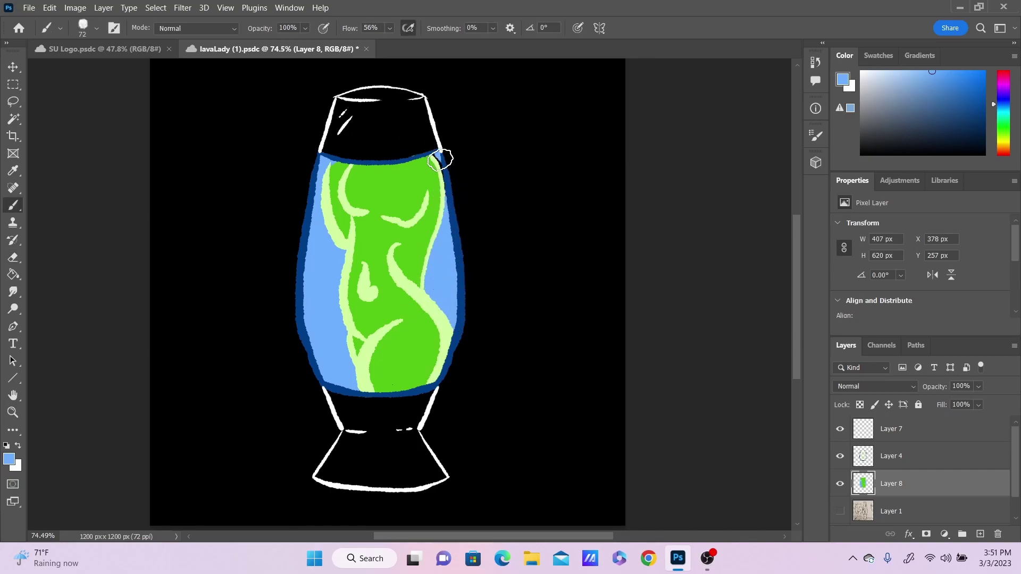
left_click(978, 387)
mouse_move(980, 402)
left_mouse_down()
mouse_move(939, 403)
mouse_move(992, 402)
left_mouse_up()
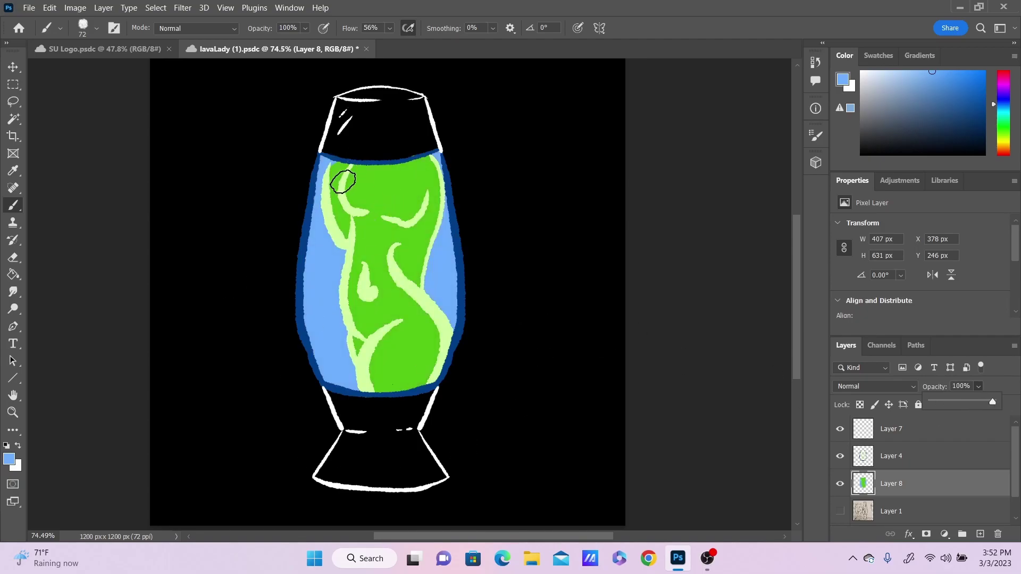
- Brush a small V-shaped mark in the contour lines' pale green at the centre of the figure's upper chest on Layer 4
left_click(389, 184, "alt")
left_click(346, 199, "alt")
key("alt+]")
left_click_drag(375, 170, 398, 172)
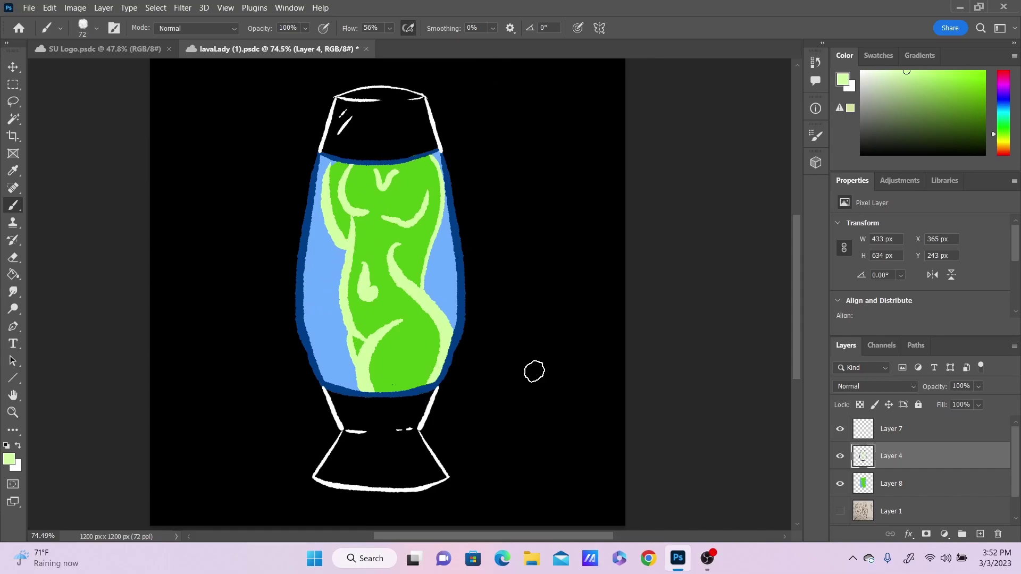
- Pick a very pale blue and try a textured Mixer Brush on the lamp, undoing the strokes and returning to the regular Brush
left_click(327, 270, "alt")
left_click(97, 28)
scroll(83, 222, "down", 2)
left_click(83, 222)
left_click(884, 70)
mouse_move(311, 318)
left_mouse_down()
mouse_move(319, 212)
mouse_move(331, 372)
left_mouse_up()
key("ctrl+z")
key("ctrl+z")
key("ctrl+z")
scroll(487, 137, "down", 1)
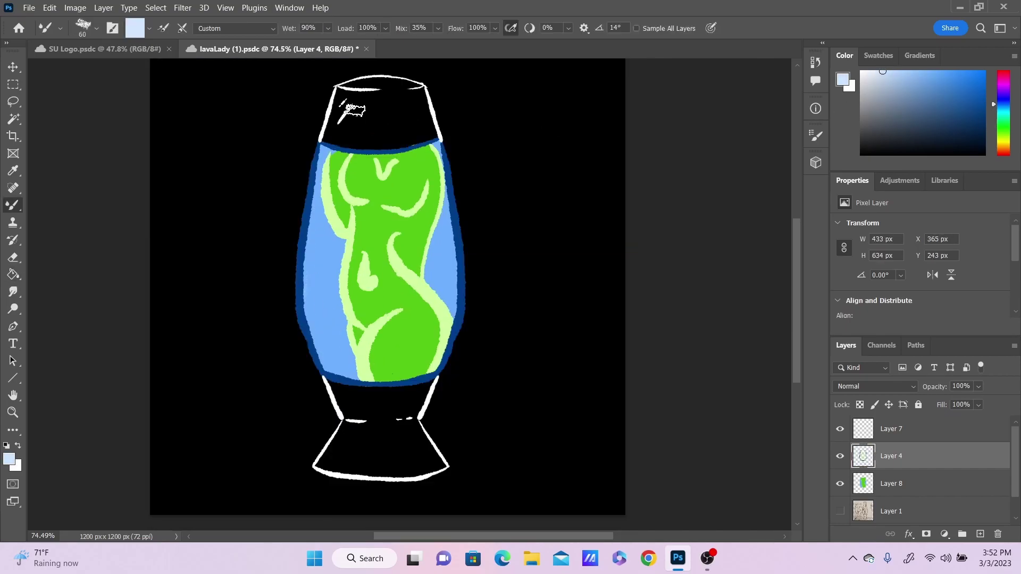
mouse_move(354, 111)
left_mouse_down()
mouse_move(356, 96)
mouse_move(346, 110)
mouse_move(376, 88)
mouse_move(421, 114)
mouse_move(407, 128)
mouse_move(433, 136)
mouse_move(396, 146)
left_mouse_up()
key("ctrl+z")
left_click(10, 206)
key("ctrl+z")
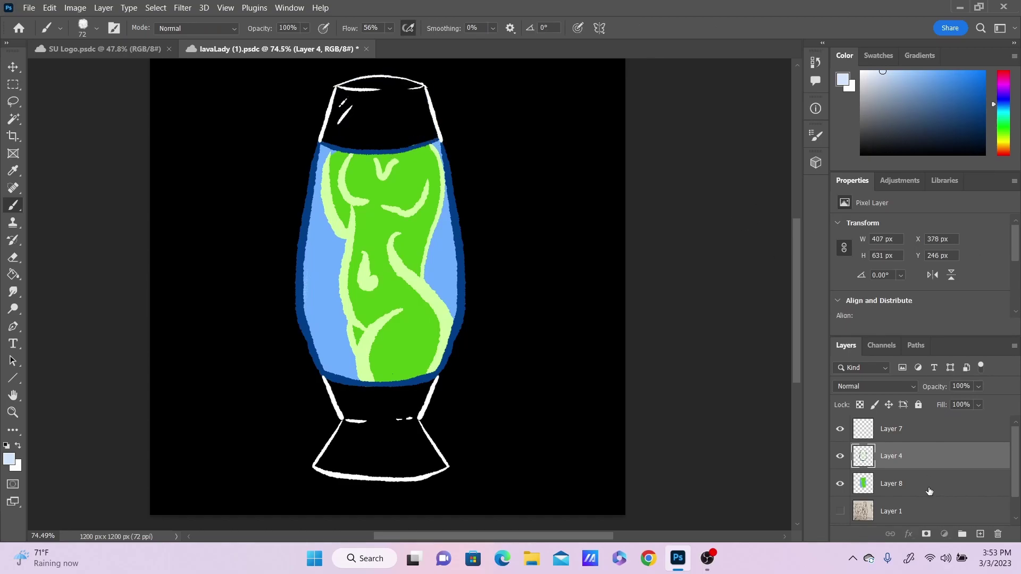
- Outline and fill the lamp's cap with the very pale blue on Layer 8, erasing the spill around its rim
left_click(929, 487)
mouse_move(325, 139)
left_mouse_down()
mouse_move(346, 95)
mouse_move(410, 80)
mouse_move(443, 130)
mouse_move(446, 118)
mouse_move(449, 142)
mouse_move(417, 73)
left_mouse_up()
key("g")
left_click(376, 119)
key("e")
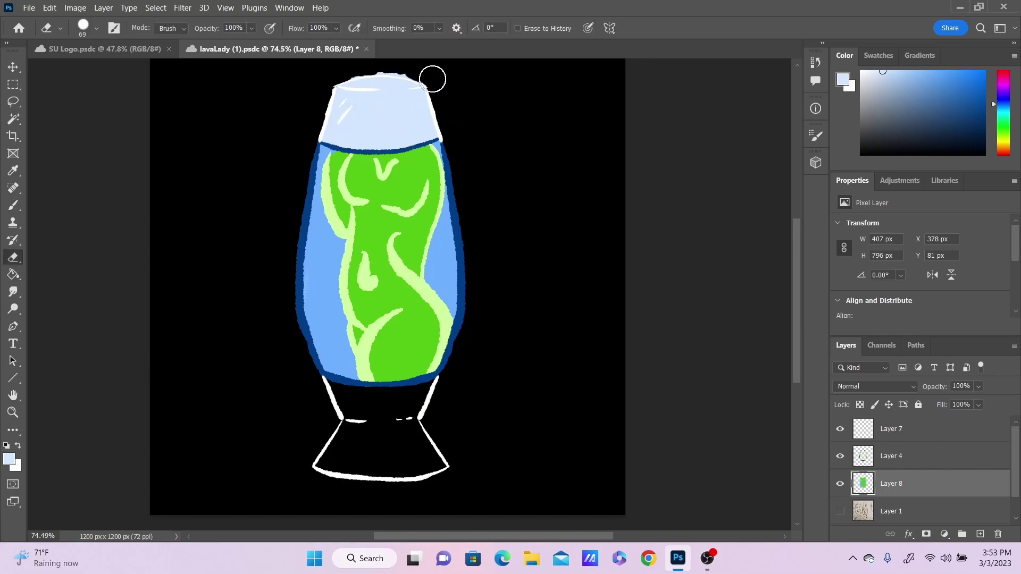
- Fill the lamp's base with the same very pale blue and erase the spill beyond its white outline
scroll(540, 326, "down", 2)
key("b")
mouse_move(367, 375)
left_mouse_down()
mouse_move(343, 351)
mouse_move(325, 402)
mouse_move(438, 415)
mouse_move(408, 365)
left_mouse_up()
key("e")
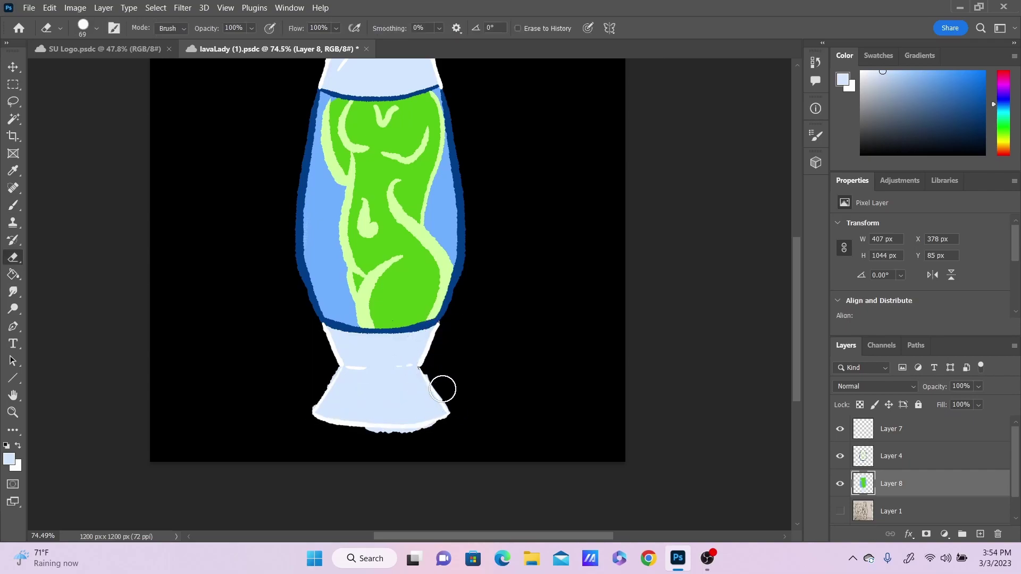
key("b")
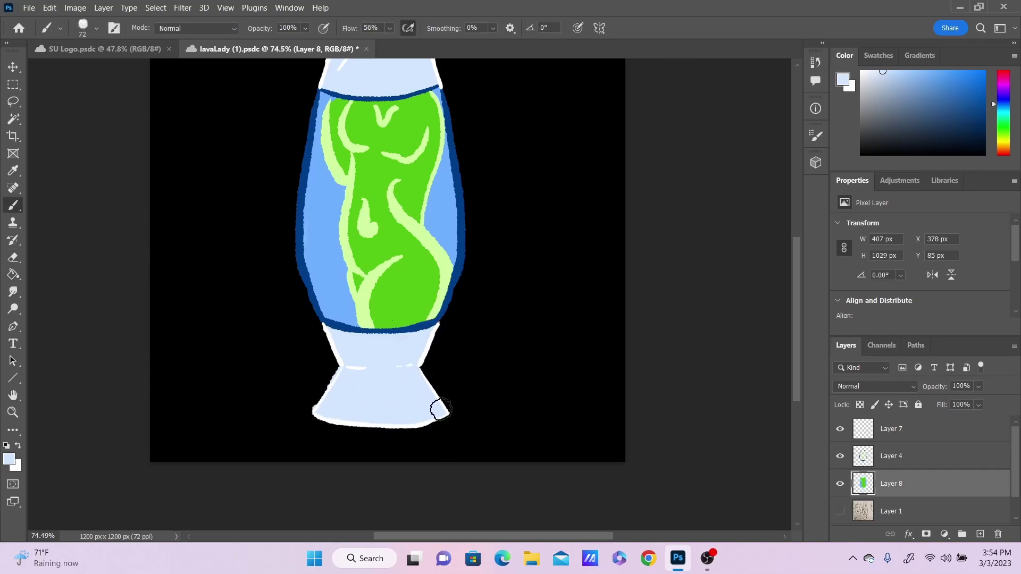
scroll(599, 370, "up", 2)
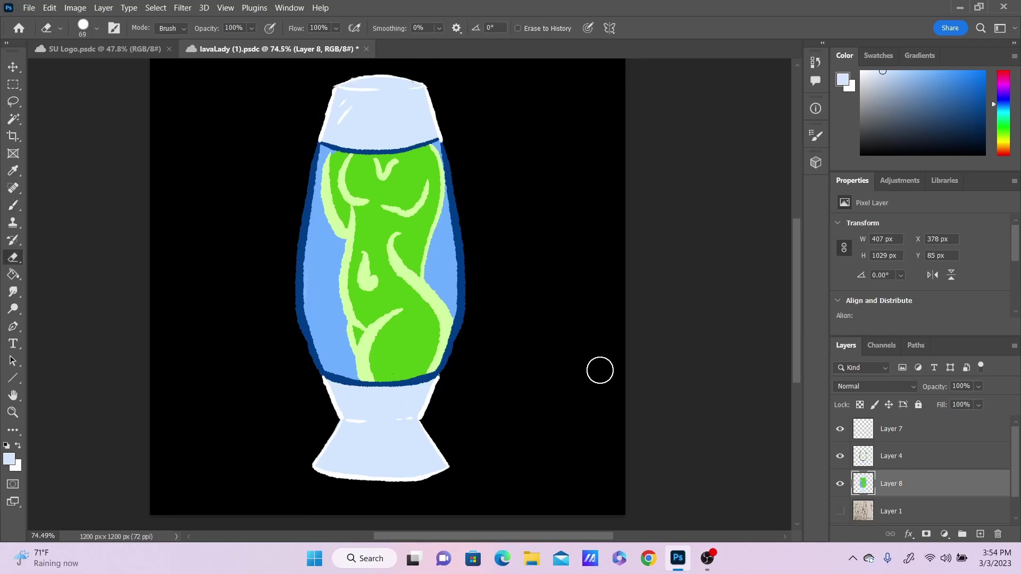
- Add a new layer beneath Layer 8 and brush a grey cord looping out on both sides of the base at size 20
left_click(404, 99)
key("b")
left_click(96, 28)
left_click(83, 70)
left_click(429, 434)
left_click(979, 518)
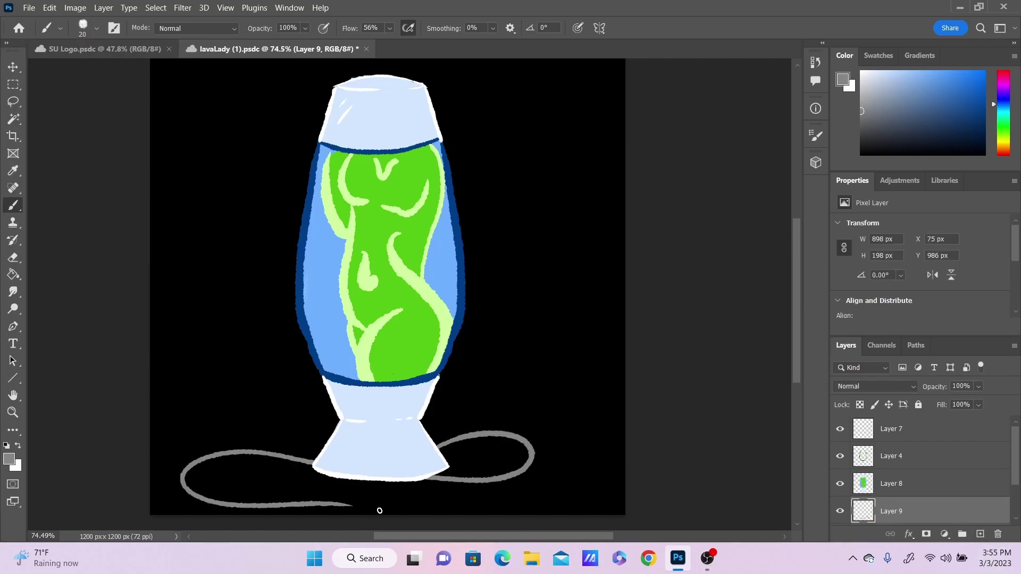
- Undo the grey cord and try redrawing it with longer loops around the base, undoing that as well
scroll(369, 512, "down", 2)
key("ctrl+z")
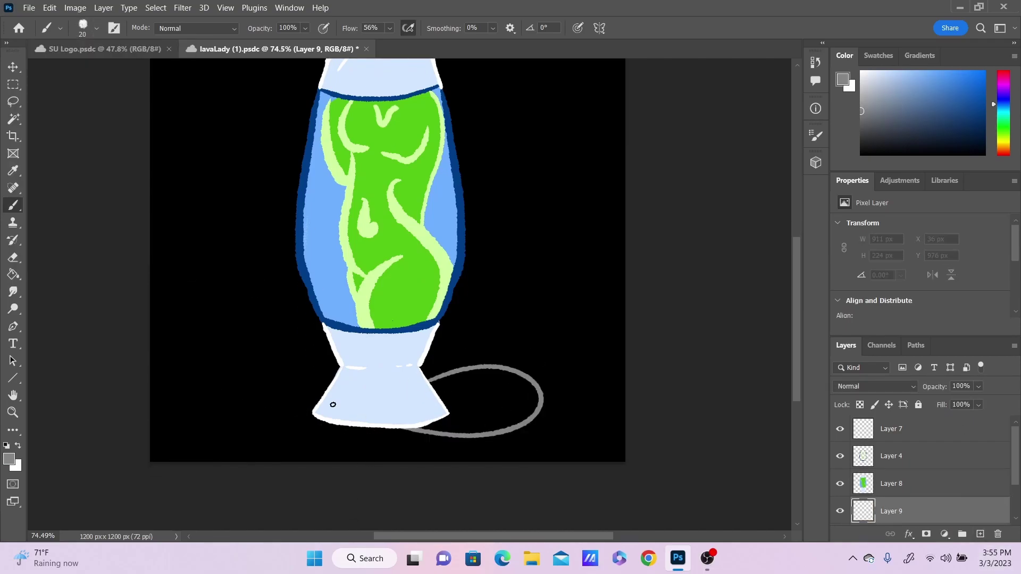
left_click_drag(426, 431, 175, 460)
scroll(583, 269, "up", 3)
key("ctrl+z")
- Merge Layer 8, Layer 4 and Layer 7 into one layer and move the whole lamp slightly up the canvas
left_click(931, 484)
left_click(934, 431, "shift")
right_click(934, 433)
left_click(787, 398)
key("v")
scroll(556, 287, "down", 2)
scroll(551, 269, "up", 2)
scroll(551, 269, "down", 2)
- Brush a grey S-curved cord on Layer 9 from the base's right side to the canvas's lower left, and trim its tapered end
left_click(925, 456)
key("b")
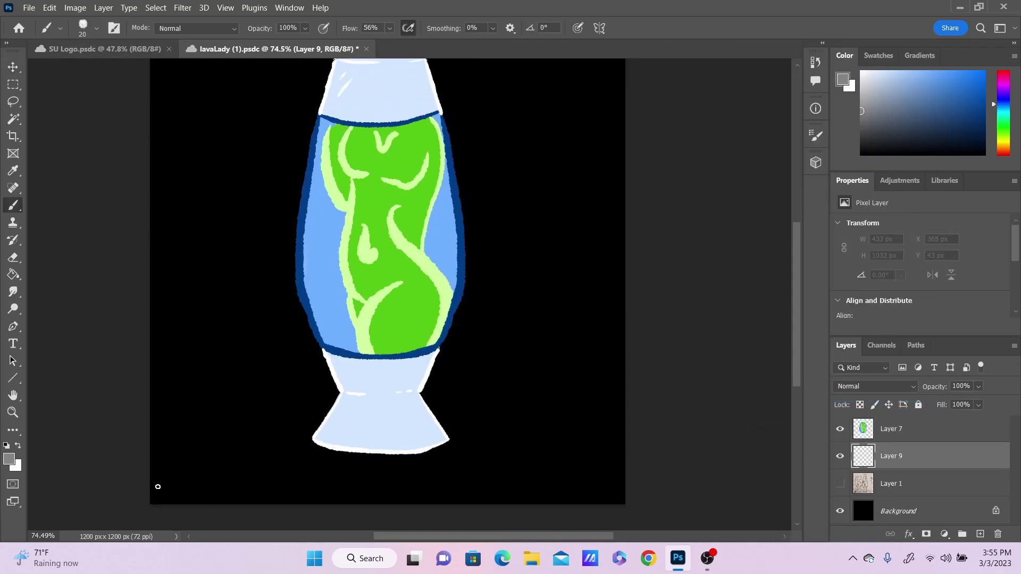
scroll(560, 433, "up", 1)
key("ctrl+z")
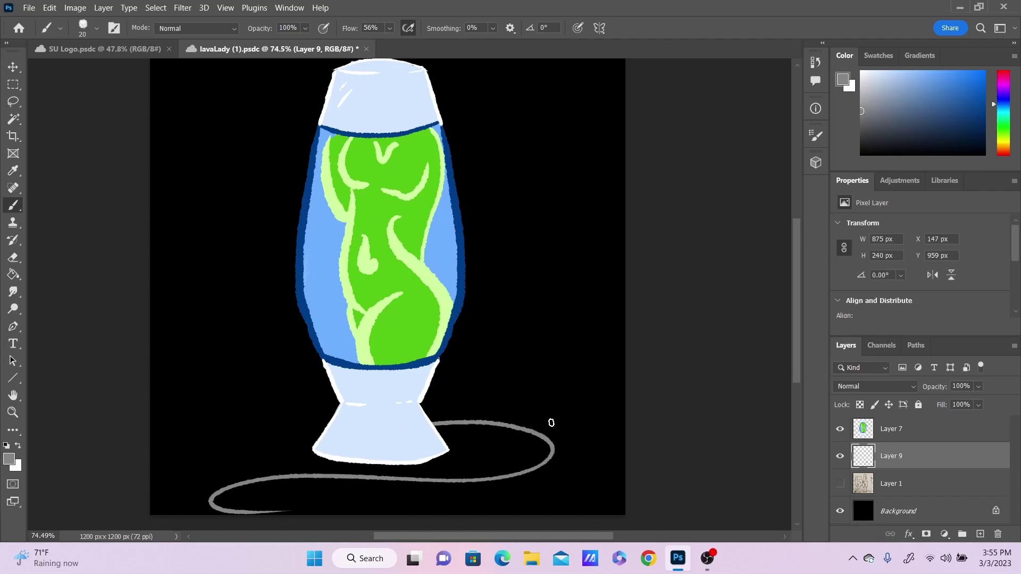
key("e")
left_click_drag(291, 510, 266, 500)
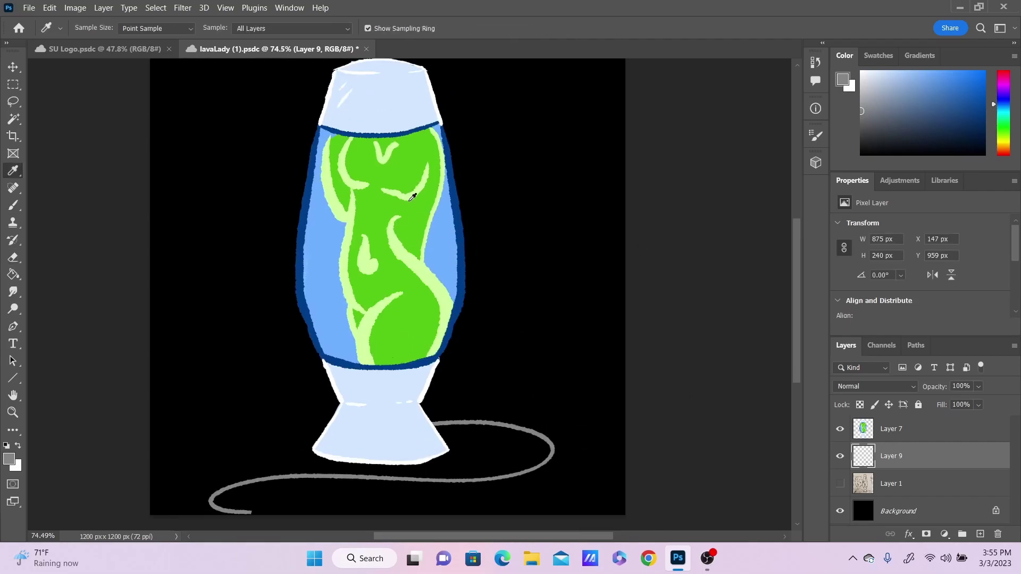
- Brush a small circled signature mark in very pale green just right of the base, inside the cord's loop
left_click(412, 197)
key("b")
scroll(451, 390, "up", 5)
left_click_drag(376, 308, 503, 321)
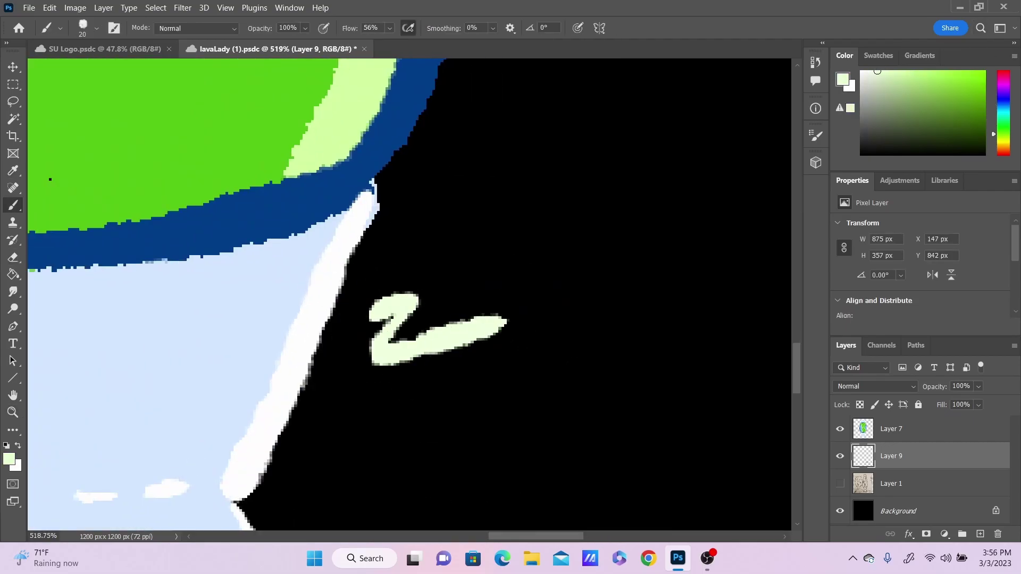
key("ctrl+z")
scroll(583, 282, "down", 8)
mouse_move(426, 281)
left_mouse_down()
mouse_move(458, 310)
mouse_move(603, 342)
left_mouse_up()
left_click_drag(553, 398, 503, 364)
key("z")
left_click_drag(518, 424, 427, 424)
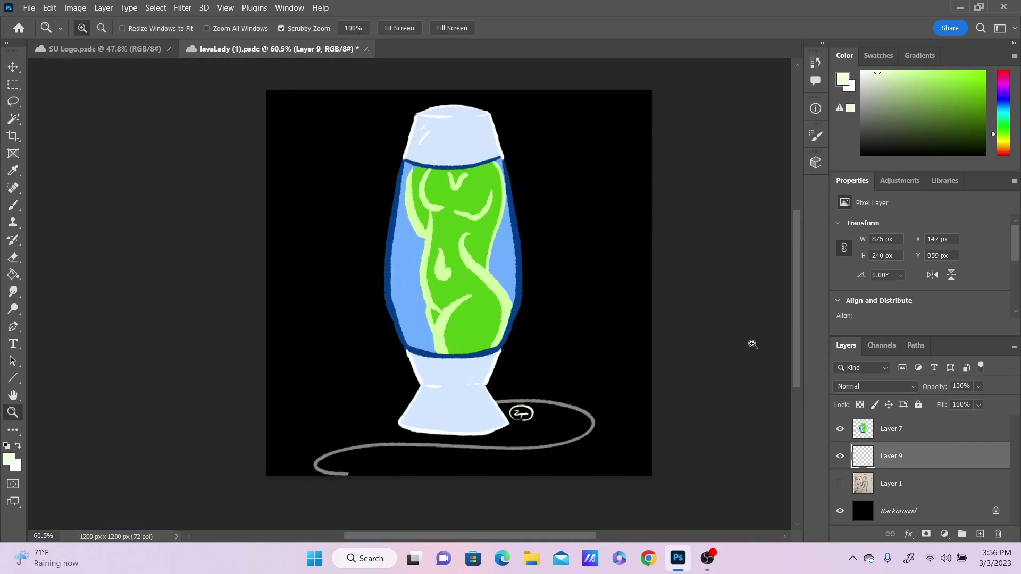